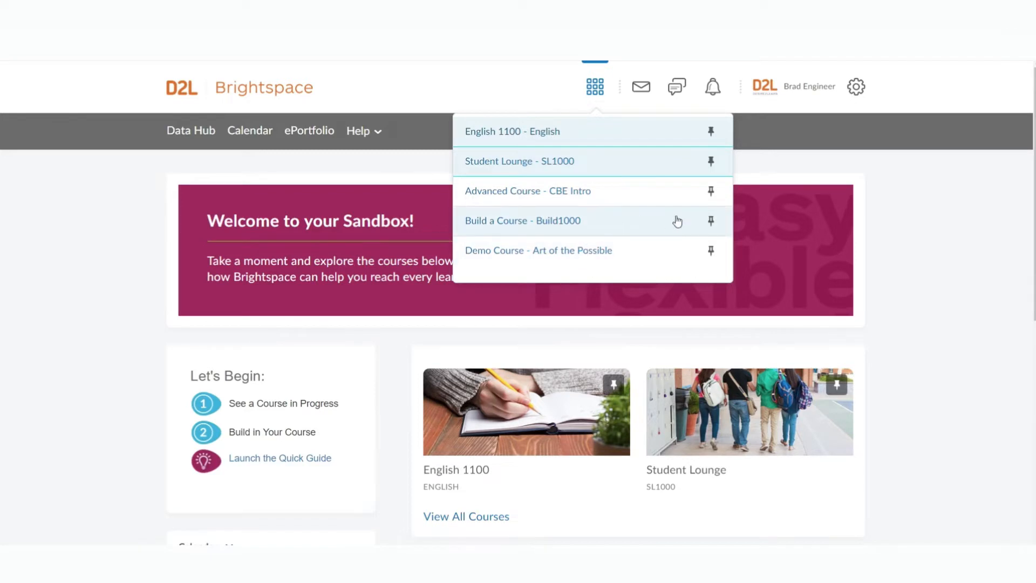
Pin the Build a Course course in the course list and unpin it again
{"action": "left_click", "coordinate": [711, 221]}
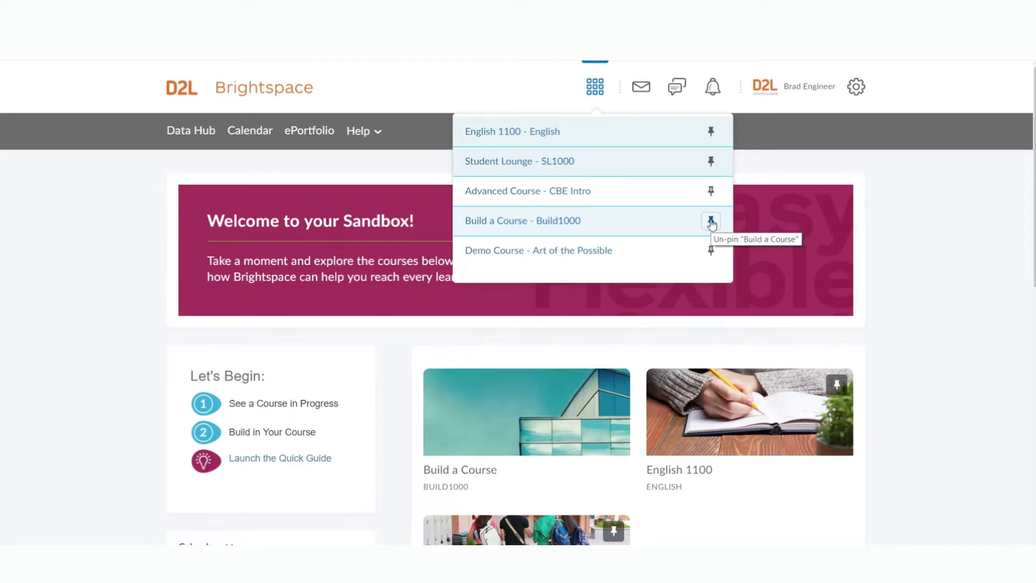
{"action": "left_click", "coordinate": [711, 221]}
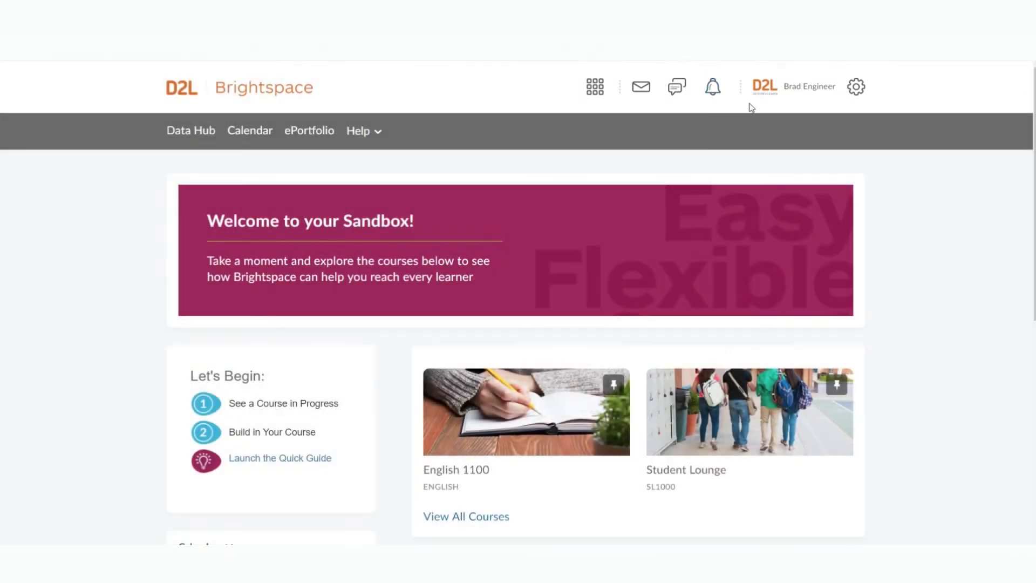
Look over the roles available for viewing the site from the account options
{"action": "left_click", "coordinate": [804, 89]}
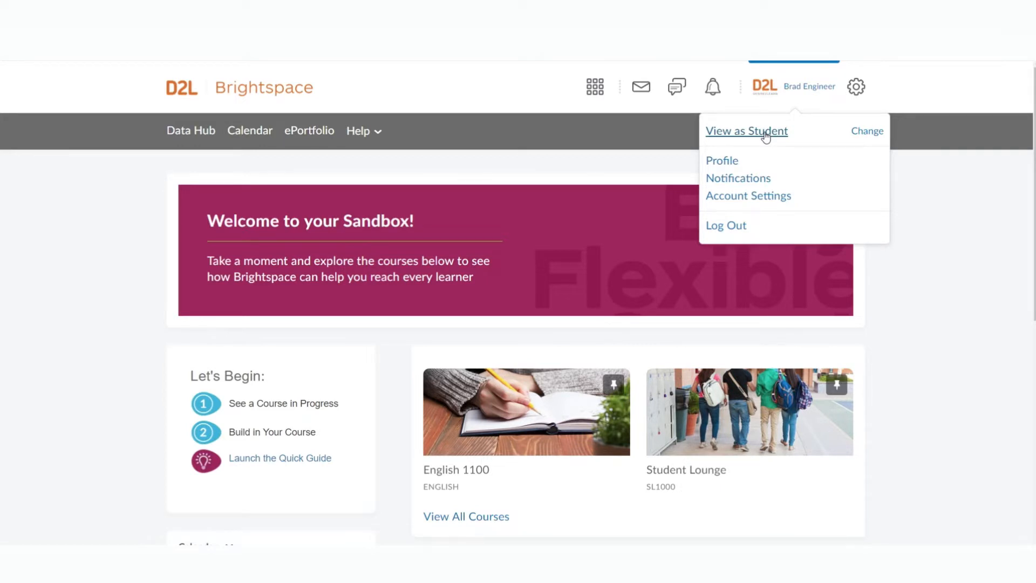
{"action": "left_click", "coordinate": [869, 134]}
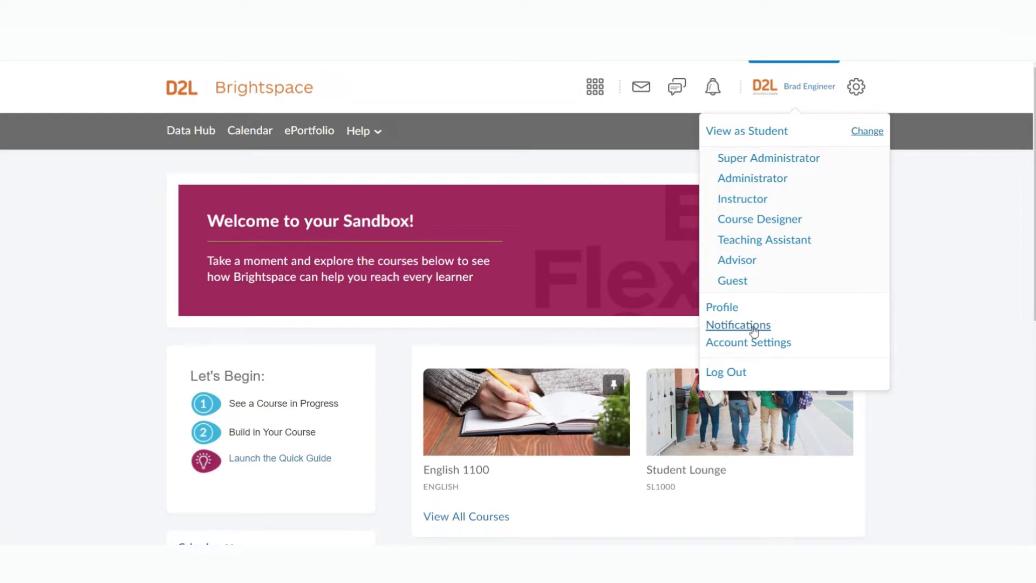
{"action": "left_click", "coordinate": [1011, 197]}
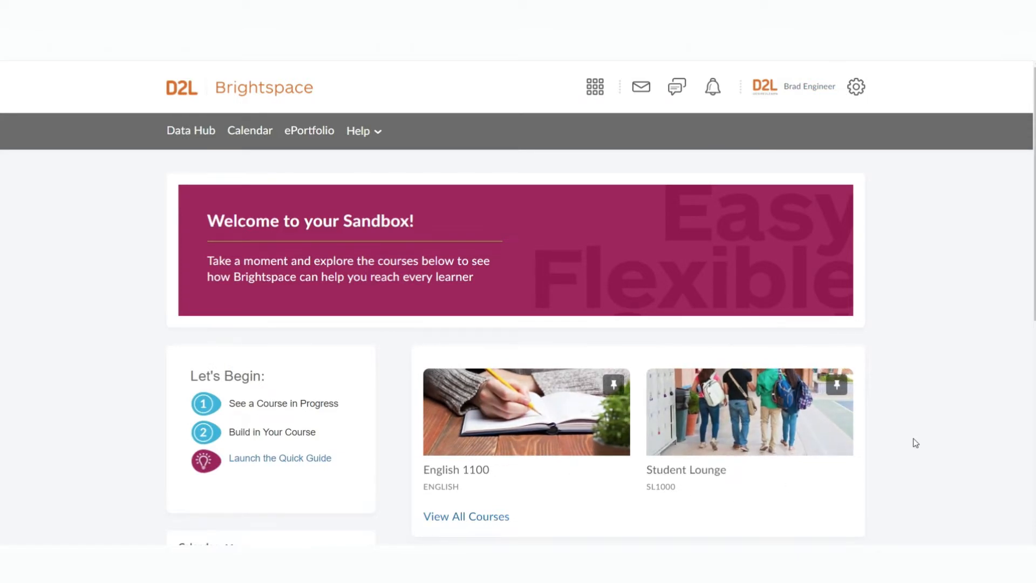
Open the English 1100 course from the homepage and go to its content
{"action": "scroll", "coordinate": [916, 442], "scroll_direction": "down", "scroll_amount": 2}
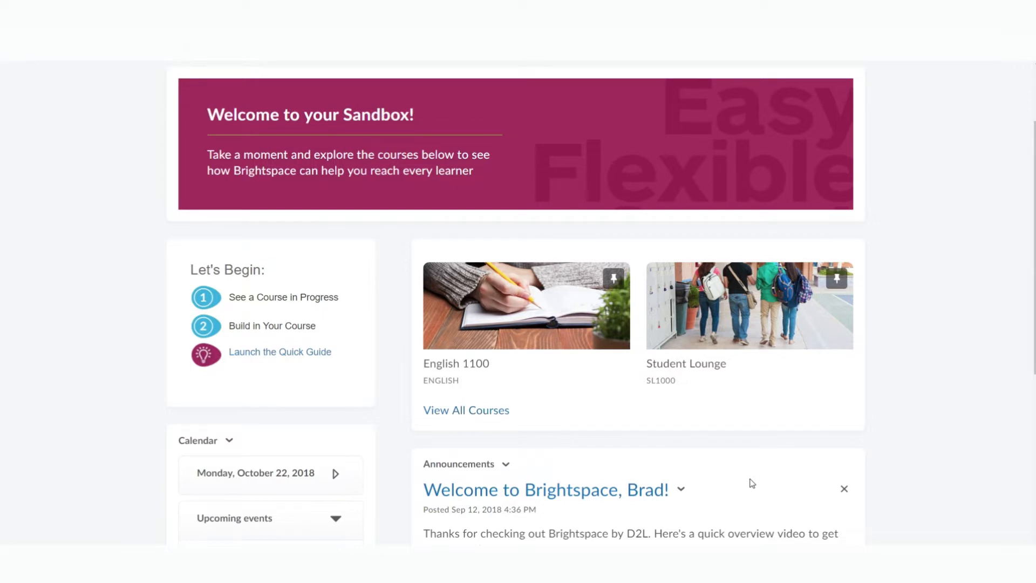
{"action": "scroll", "coordinate": [752, 483], "scroll_direction": "down", "scroll_amount": 1}
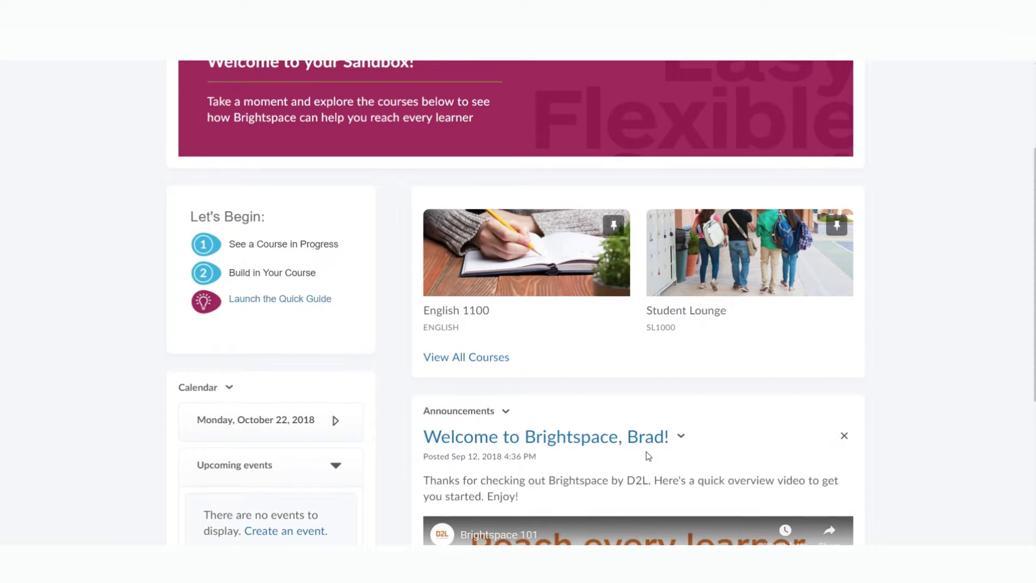
{"action": "left_click", "coordinate": [579, 334]}
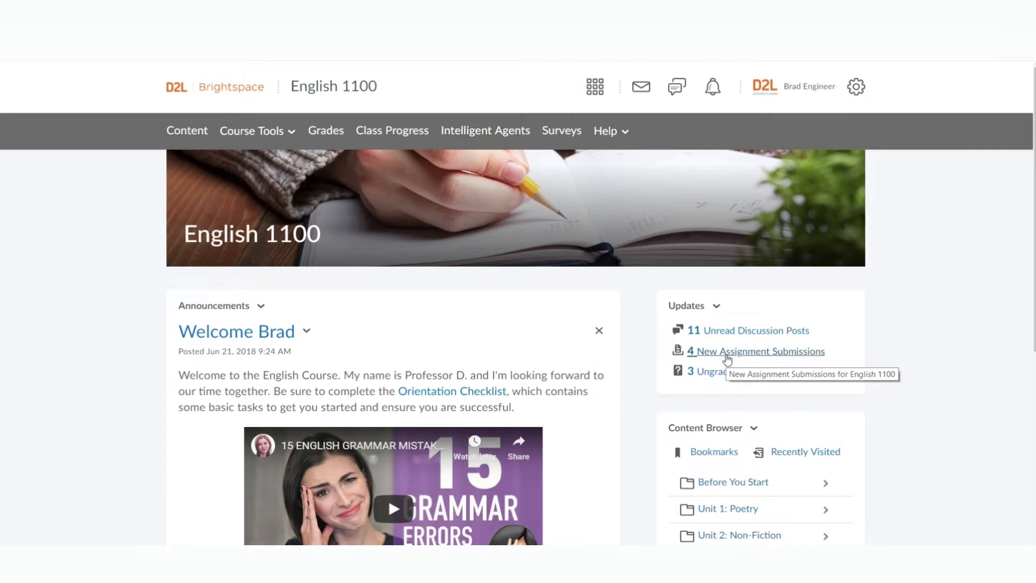
{"action": "left_click", "coordinate": [188, 133]}
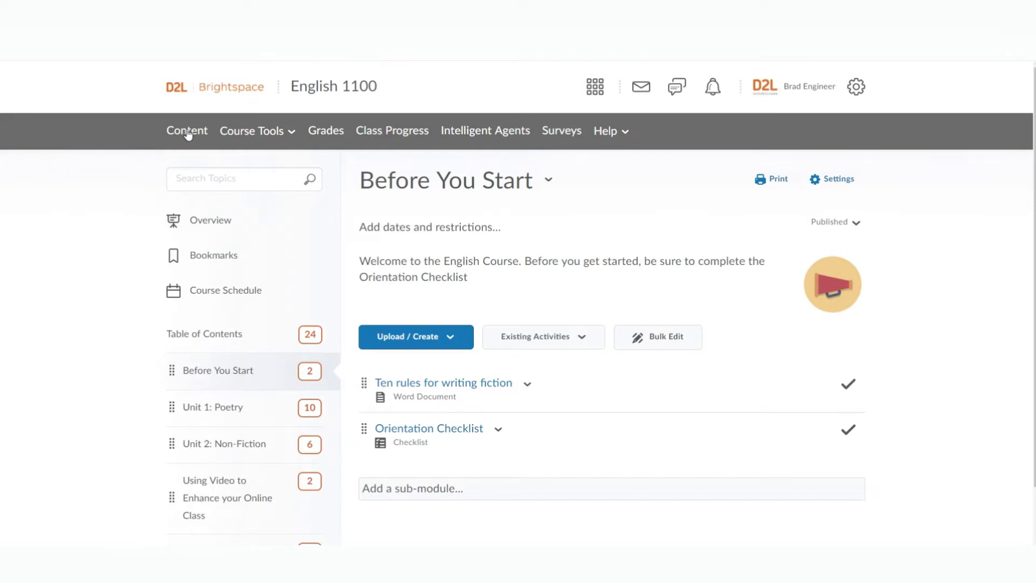
Look over the list of tools available for the English 1100 course
{"action": "left_click", "coordinate": [270, 132]}
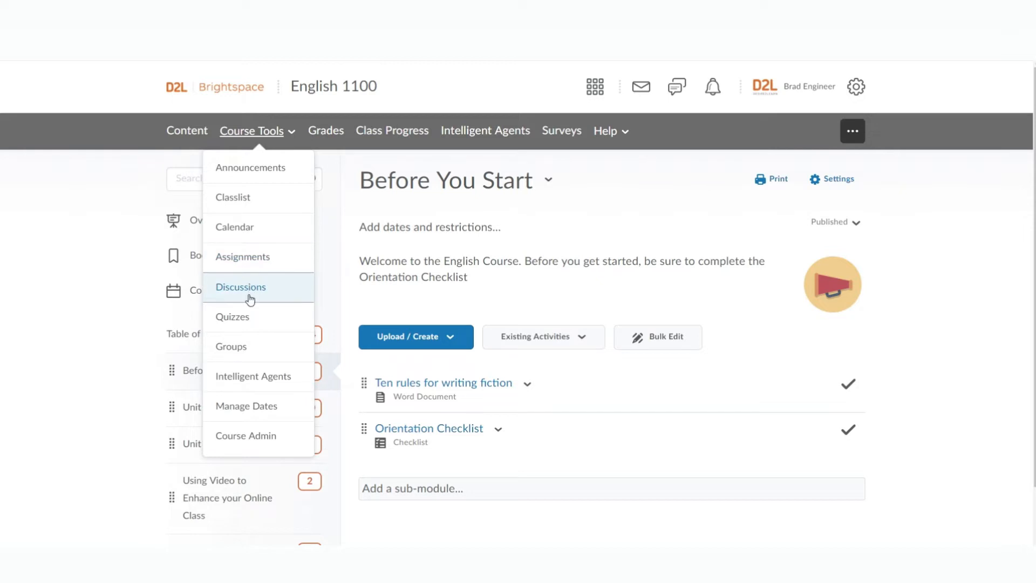
{"action": "left_click", "coordinate": [105, 334]}
Add a module named "Unit 3: Fiction" and place it directly after Unit 2: Non-Fiction in the table of contents
{"action": "scroll", "coordinate": [107, 335], "scroll_direction": "down", "scroll_amount": 1}
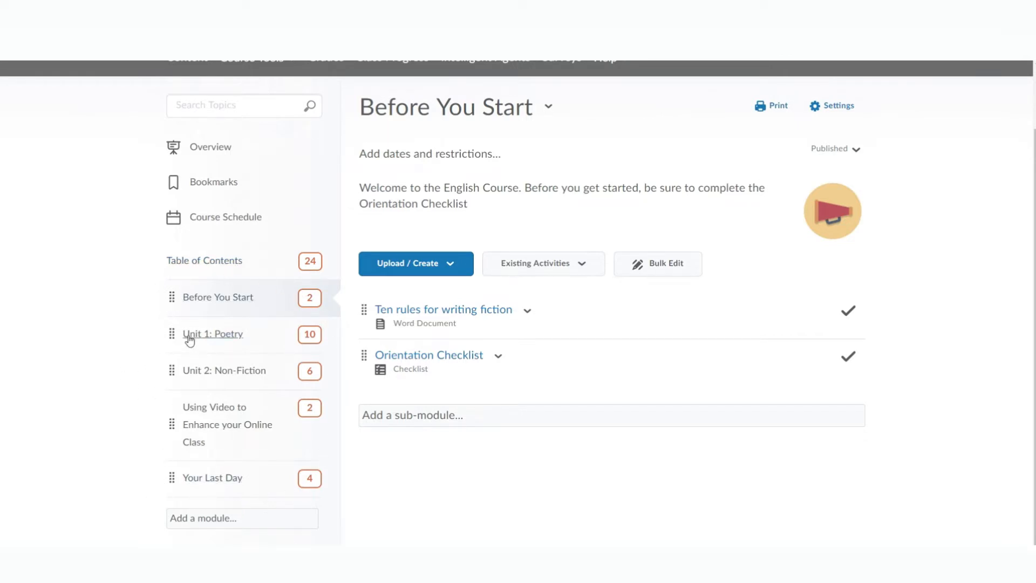
{"action": "left_click", "coordinate": [194, 517]}
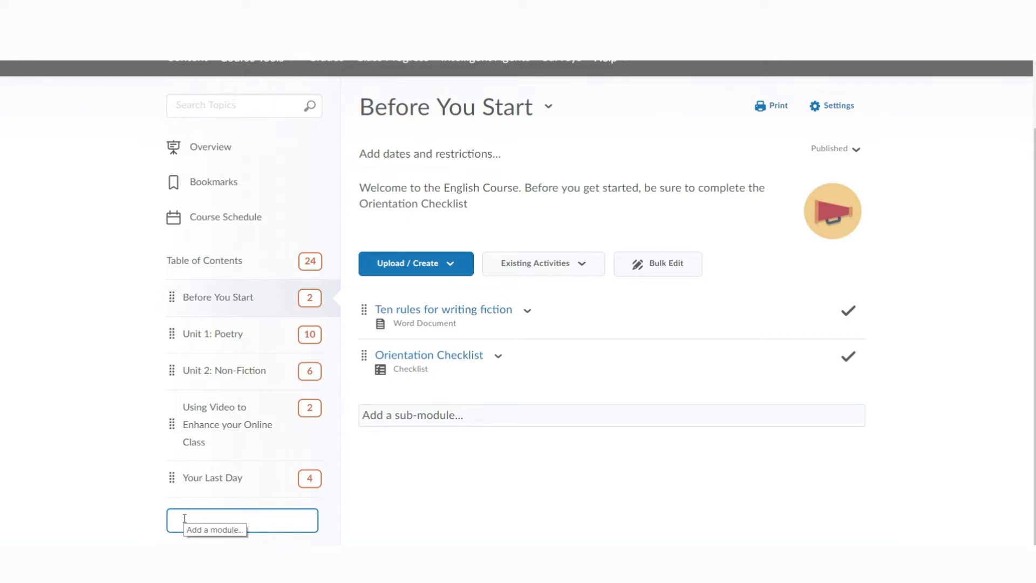
{"action": "type", "text": "Unit 3: Fiction"}
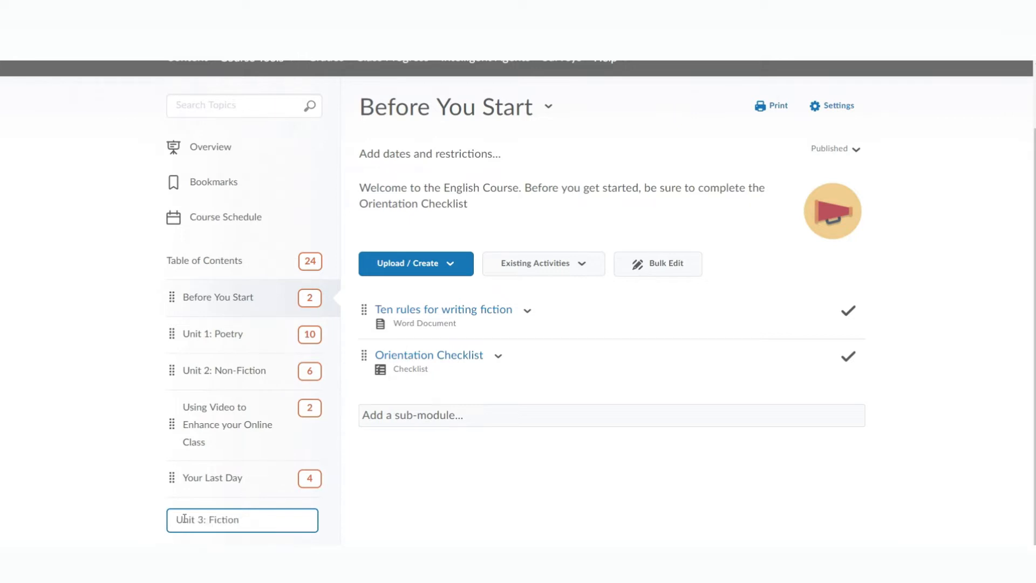
{"action": "key", "text": "Return"}
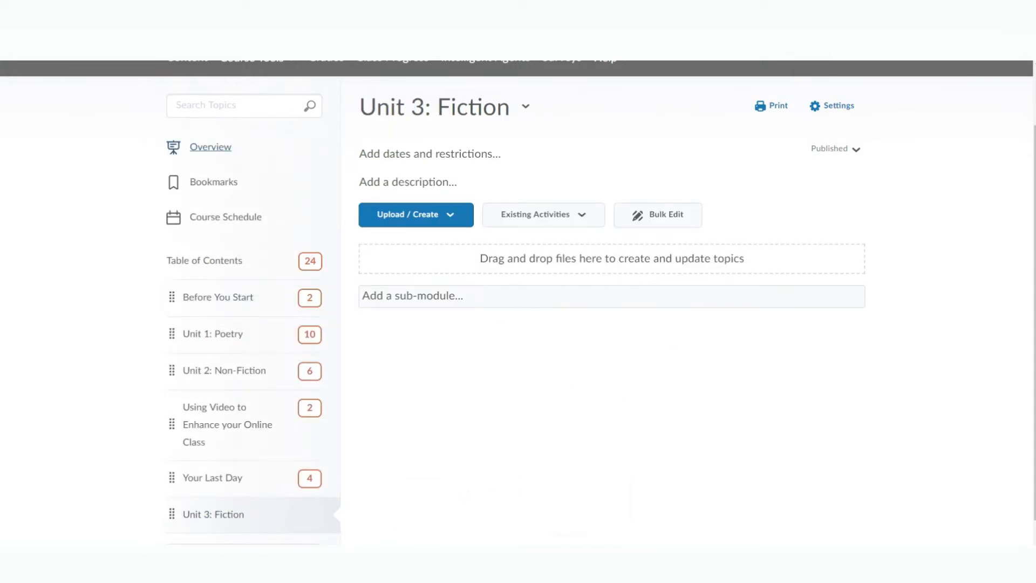
{"action": "left_click_drag", "start_coordinate": [173, 522], "coordinate": [177, 396]}
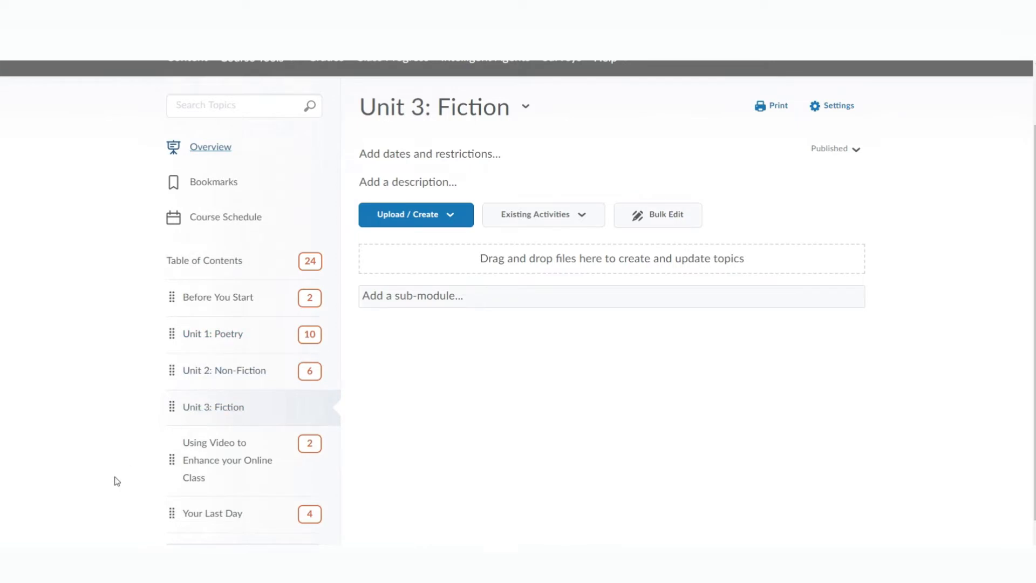
Add the five files from the 3- Fiction folder to Unit 3: Fiction and place The Art of Fiction - Henry James below Fiction PPT
{"action": "left_click_drag", "start_coordinate": [489, 258], "coordinate": [586, 258]}
{"action": "left_click", "coordinate": [496, 388]}
{"action": "key", "text": "alt+Tab"}
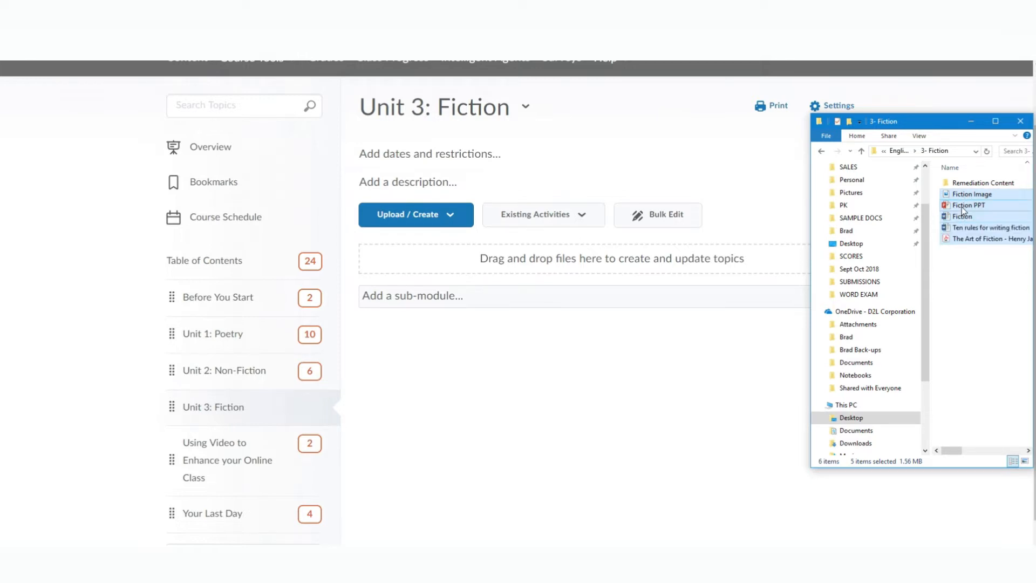
{"action": "left_click_drag", "start_coordinate": [962, 206], "coordinate": [561, 260]}
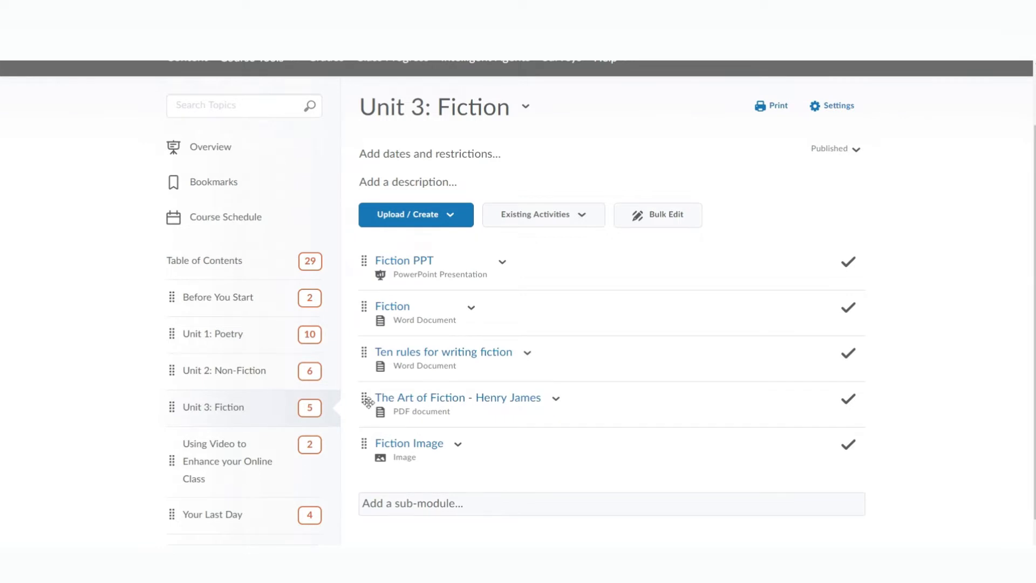
{"action": "left_click_drag", "start_coordinate": [364, 386], "coordinate": [365, 300]}
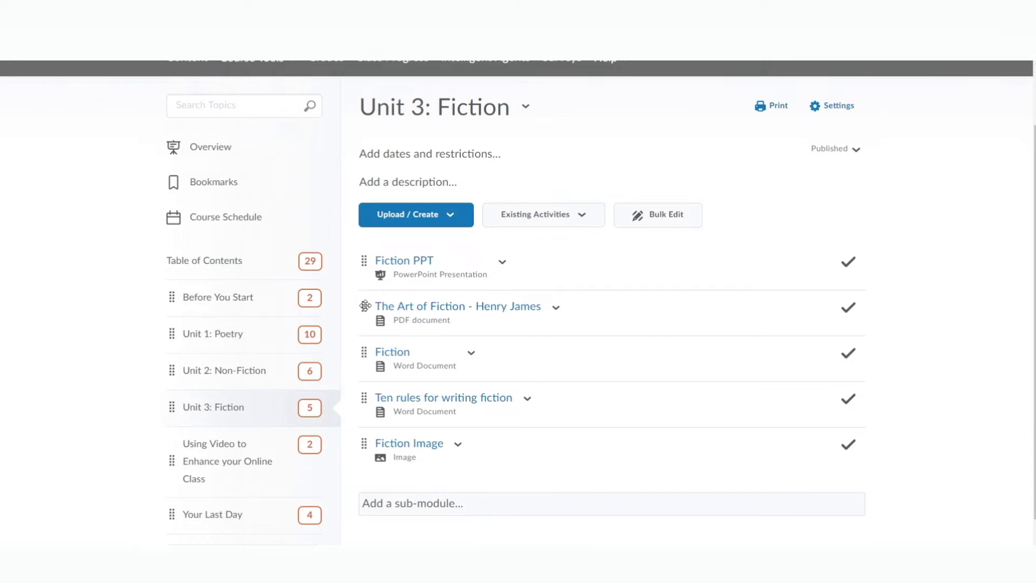
{"action": "mouse_move", "coordinate": [366, 305]}
{"action": "left_mouse_down"}
{"action": "mouse_move", "coordinate": [241, 296]}
{"action": "mouse_move", "coordinate": [221, 318]}
{"action": "mouse_move", "coordinate": [215, 382]}
{"action": "mouse_move", "coordinate": [251, 374]}
{"action": "mouse_move", "coordinate": [335, 323]}
{"action": "mouse_move", "coordinate": [361, 291]}
{"action": "mouse_move", "coordinate": [363, 303]}
{"action": "left_mouse_up"}
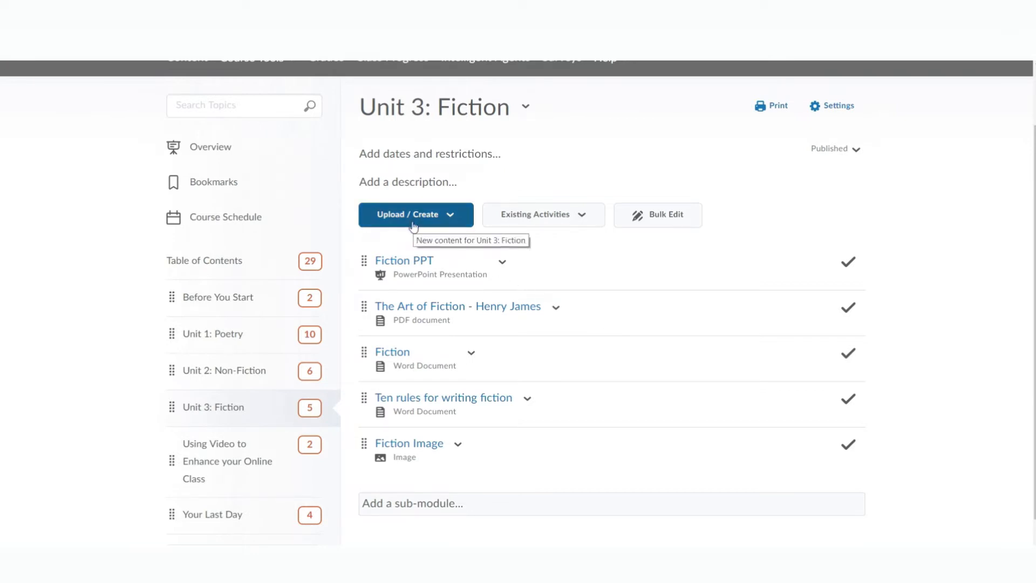
Create a new file in Unit 3: Fiction titled "Welcome to Fiction {Firstname}" using the Click and Reveal Template
{"action": "left_click", "coordinate": [453, 215]}
{"action": "scroll", "coordinate": [455, 216], "scroll_direction": "down", "scroll_amount": 1}
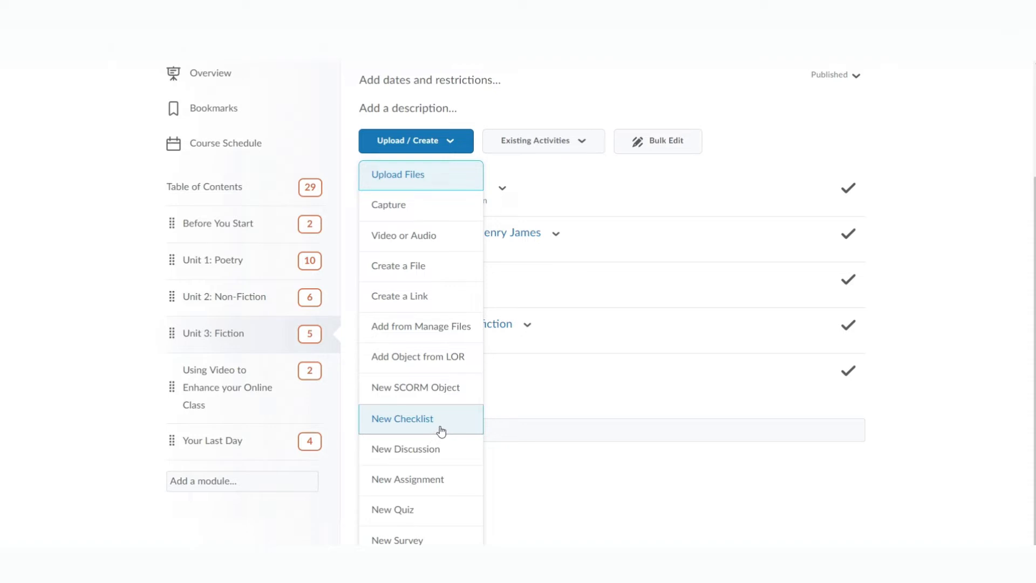
{"action": "left_click", "coordinate": [407, 268]}
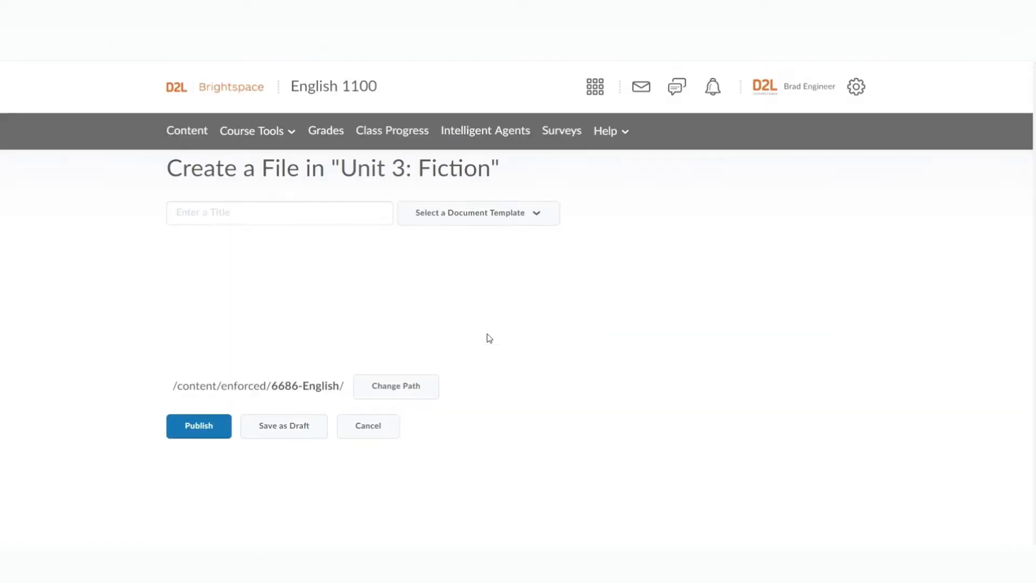
{"action": "left_click", "coordinate": [226, 211]}
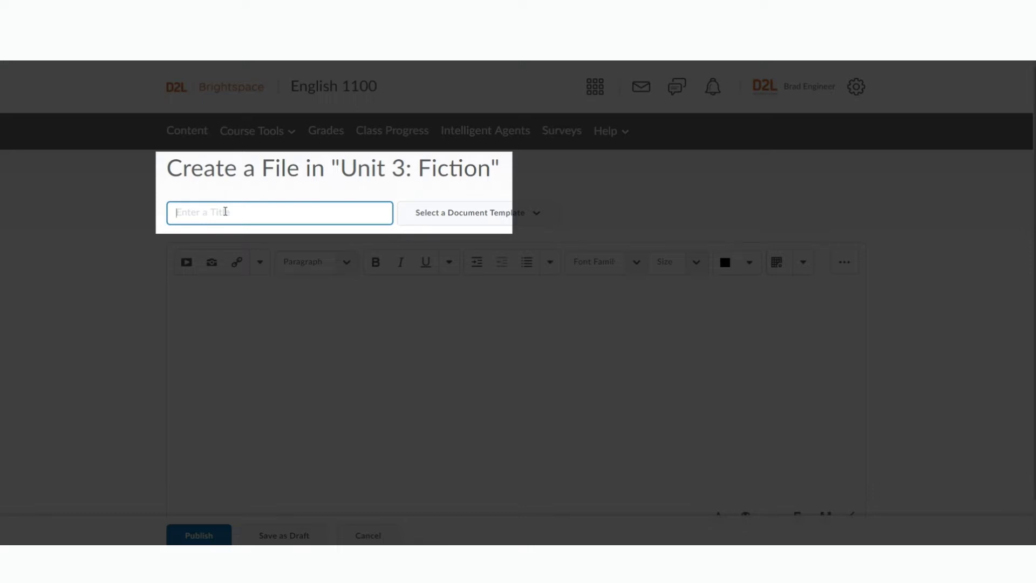
{"action": "type", "text": "Welcome to Fiction {Firstname}"}
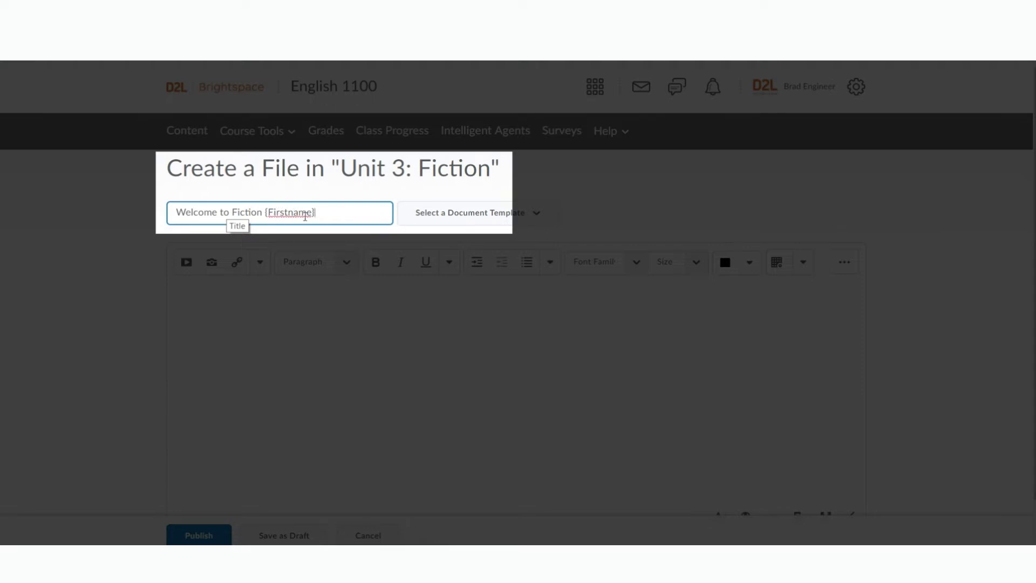
{"action": "left_click", "coordinate": [264, 312]}
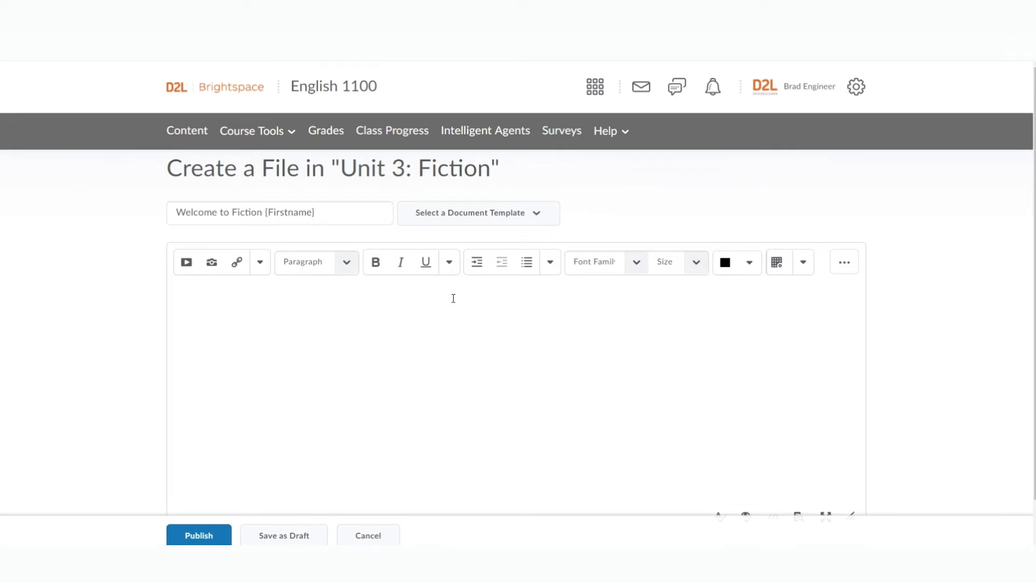
{"action": "left_click", "coordinate": [537, 214]}
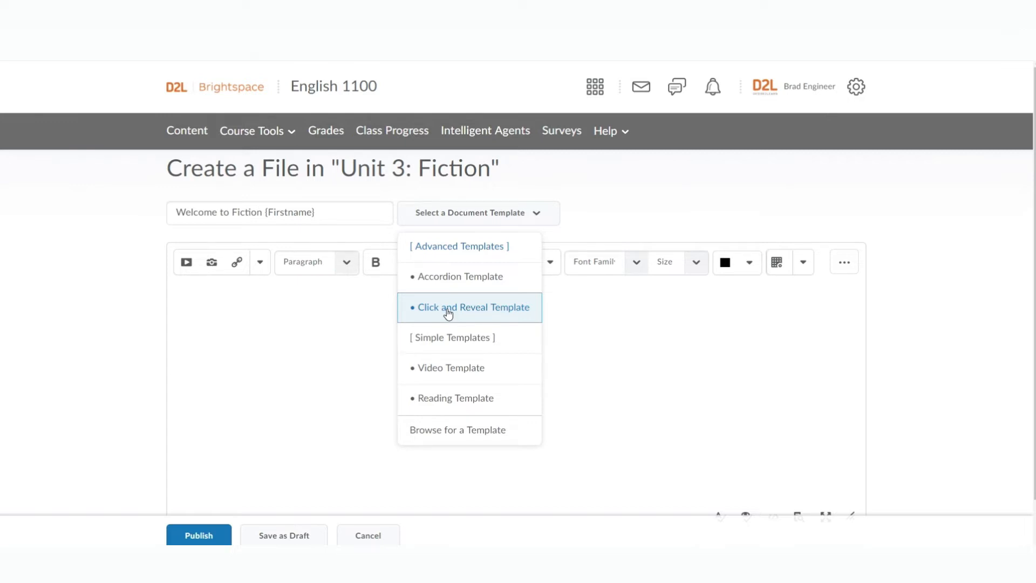
{"action": "left_click", "coordinate": [447, 314]}
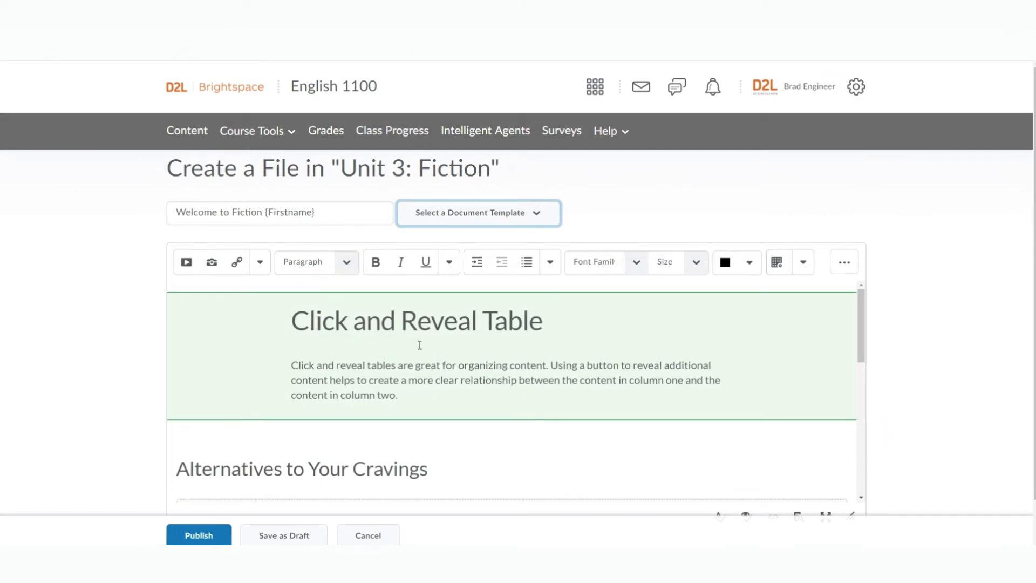
Replace the template's main heading with "Fiction" and its introductory paragraph with "Read pages 34-50"
{"action": "left_click_drag", "start_coordinate": [545, 323], "coordinate": [296, 324]}
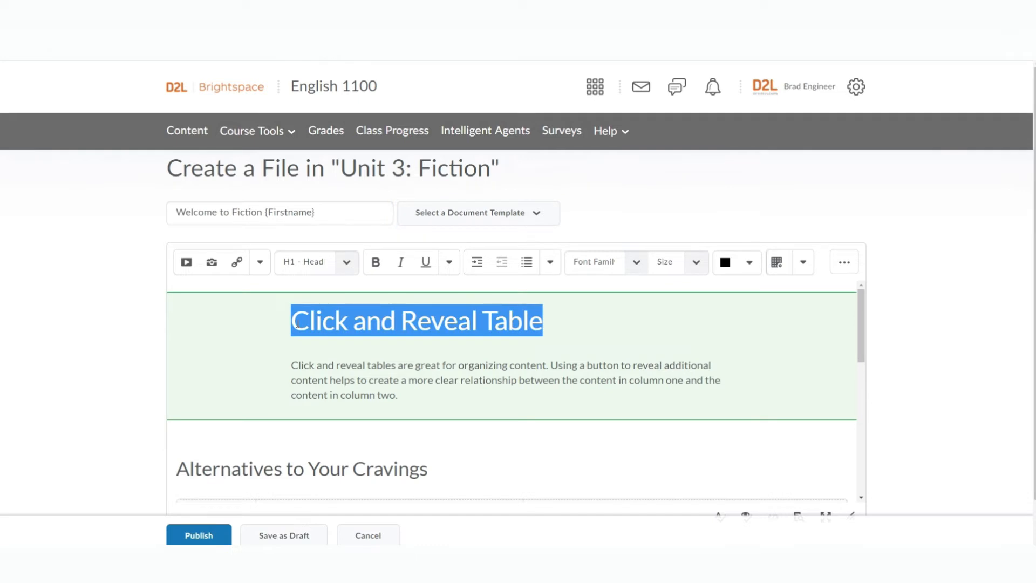
{"action": "type", "text": "Fiction"}
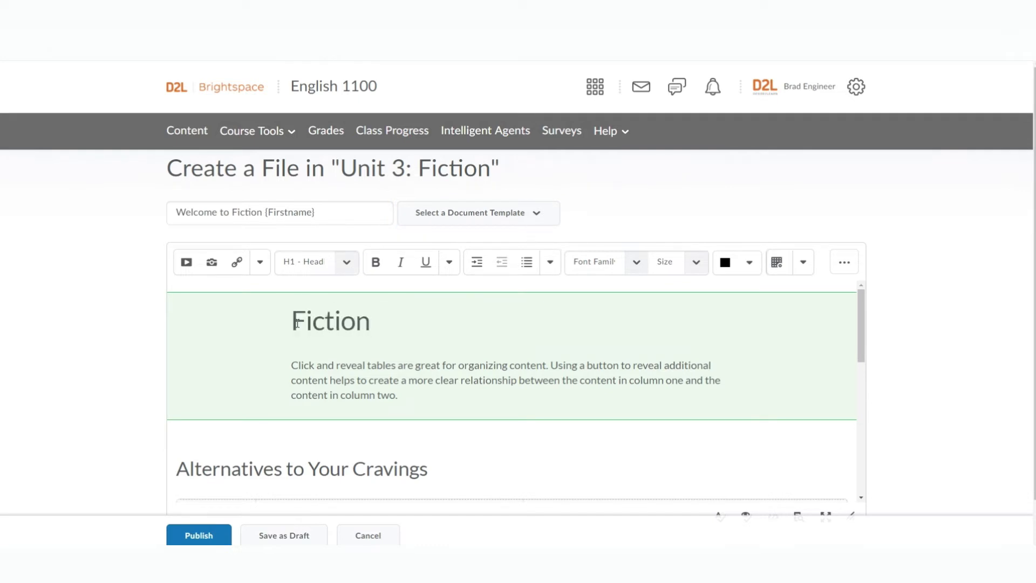
{"action": "left_click_drag", "start_coordinate": [398, 396], "coordinate": [294, 367]}
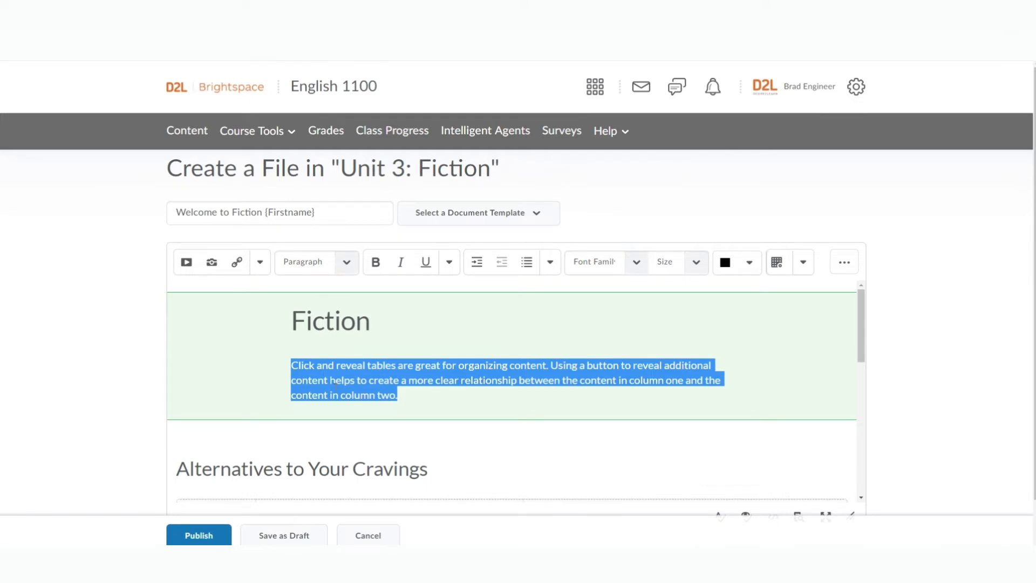
{"action": "type", "text": "Read pages 34-50"}
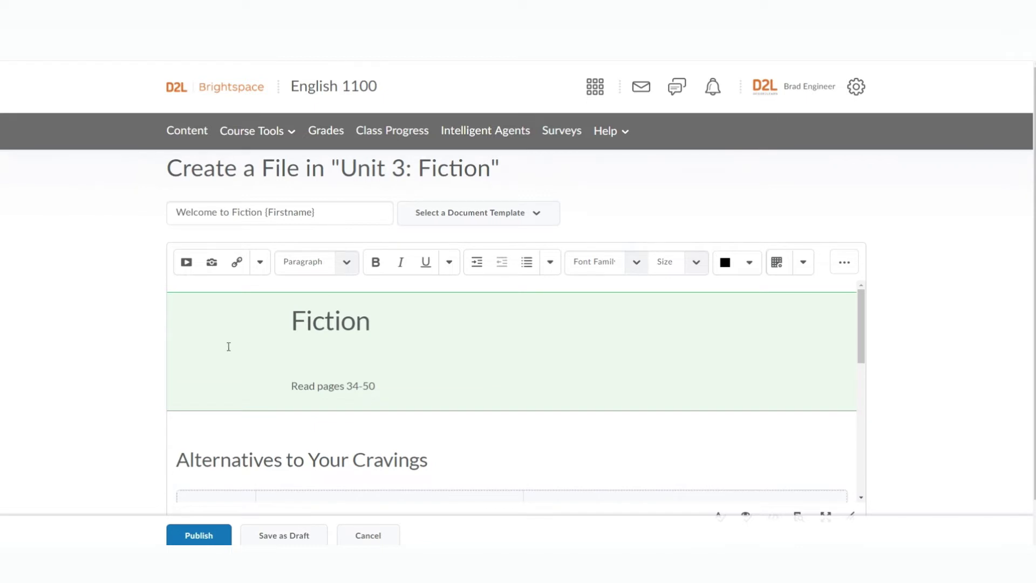
Search YouTube for "Best Fiction Novels" and insert the video "My Top 10 Favorite Fiction Books!" into the page under the Fiction heading
{"action": "left_click", "coordinate": [186, 263]}
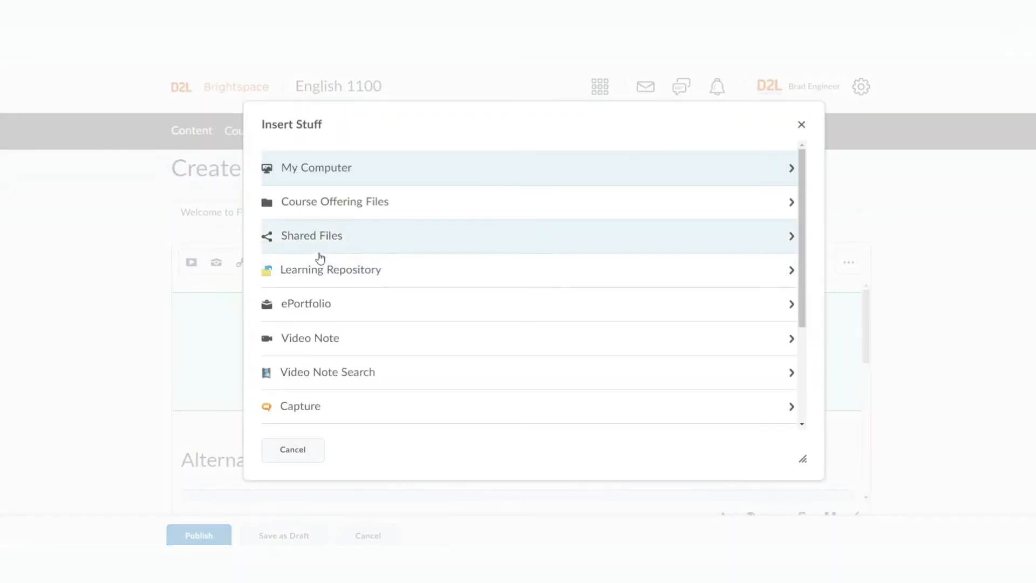
{"action": "scroll", "coordinate": [321, 265], "scroll_direction": "down", "scroll_amount": 1}
{"action": "scroll", "coordinate": [324, 271], "scroll_direction": "down", "scroll_amount": 3}
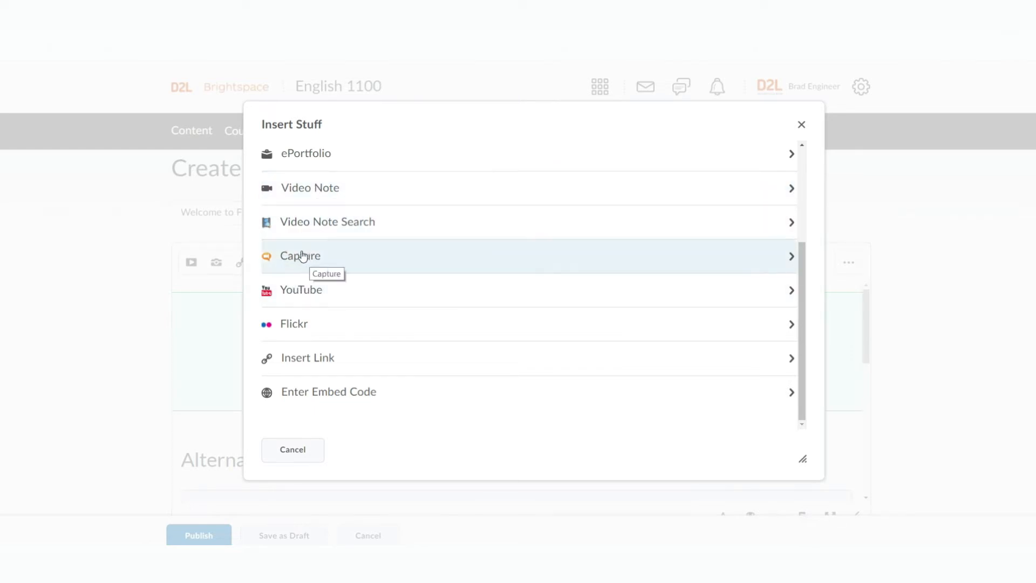
{"action": "left_click", "coordinate": [297, 292]}
{"action": "type", "text": "Best Fiction Novels"}
{"action": "left_click", "coordinate": [426, 199]}
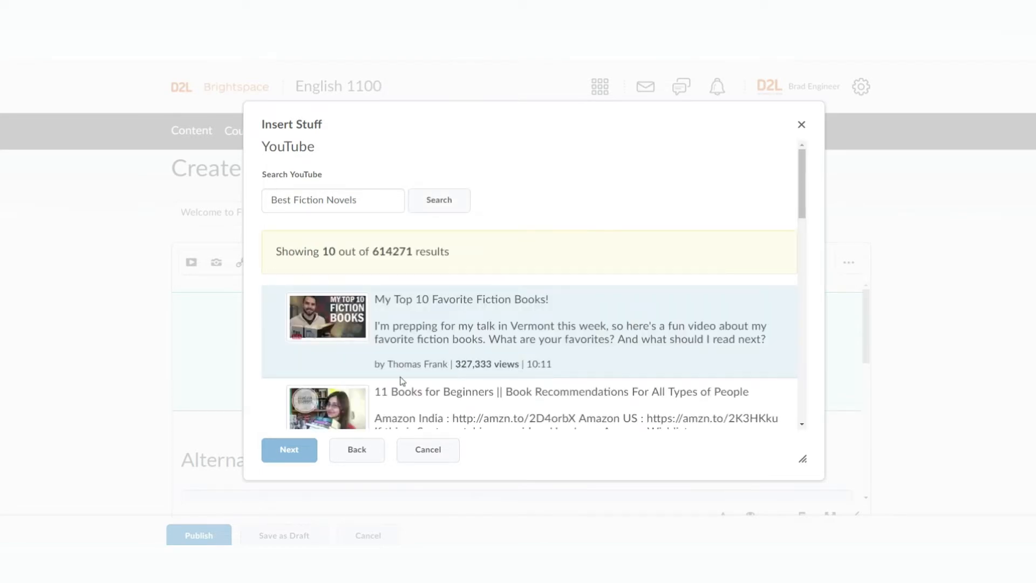
{"action": "left_click", "coordinate": [377, 376]}
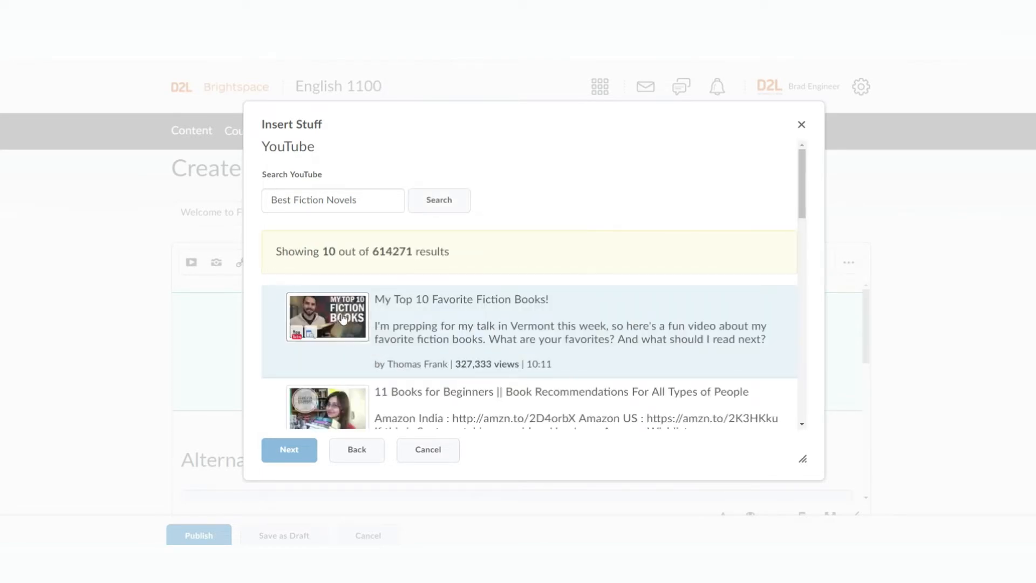
{"action": "left_click", "coordinate": [289, 457]}
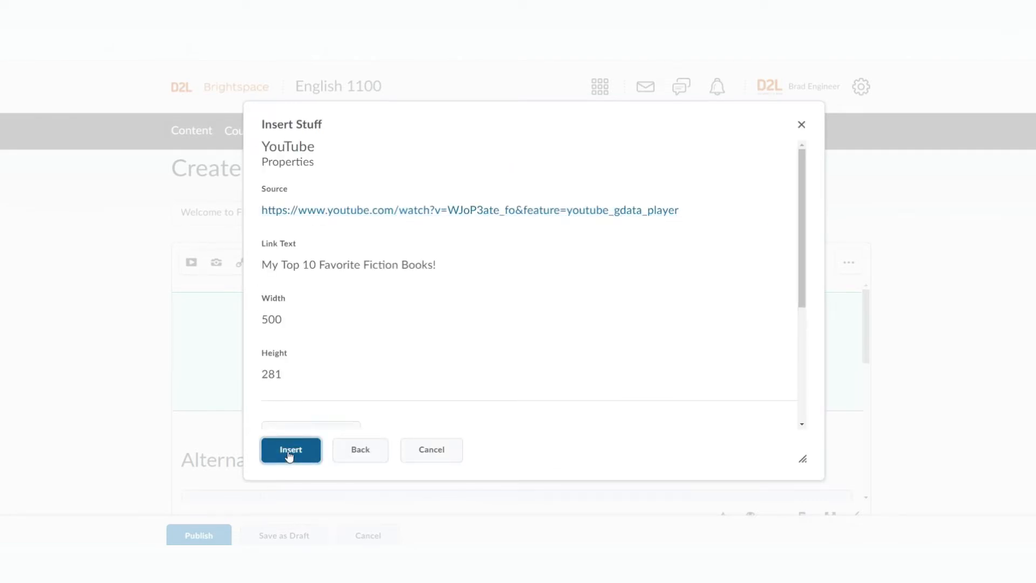
{"action": "left_click", "coordinate": [290, 450]}
Review the page with its embedded video and publish it to Unit 3: Fiction
{"action": "scroll", "coordinate": [647, 384], "scroll_direction": "down", "scroll_amount": 2}
{"action": "scroll", "coordinate": [647, 385], "scroll_direction": "down", "scroll_amount": 2}
{"action": "scroll", "coordinate": [647, 384], "scroll_direction": "up", "scroll_amount": 4}
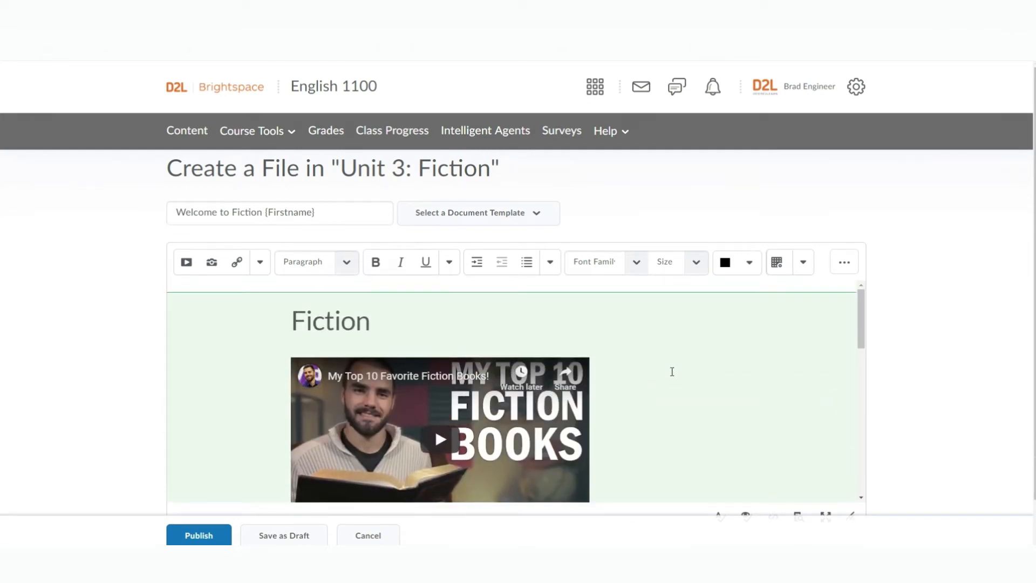
{"action": "scroll", "coordinate": [672, 371], "scroll_direction": "down", "scroll_amount": 1}
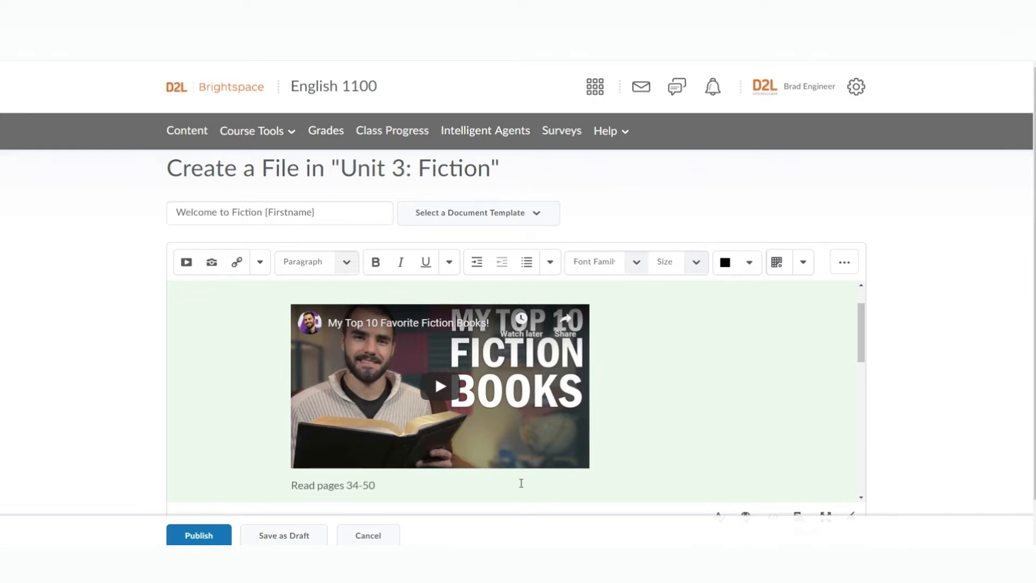
{"action": "left_click", "coordinate": [199, 537]}
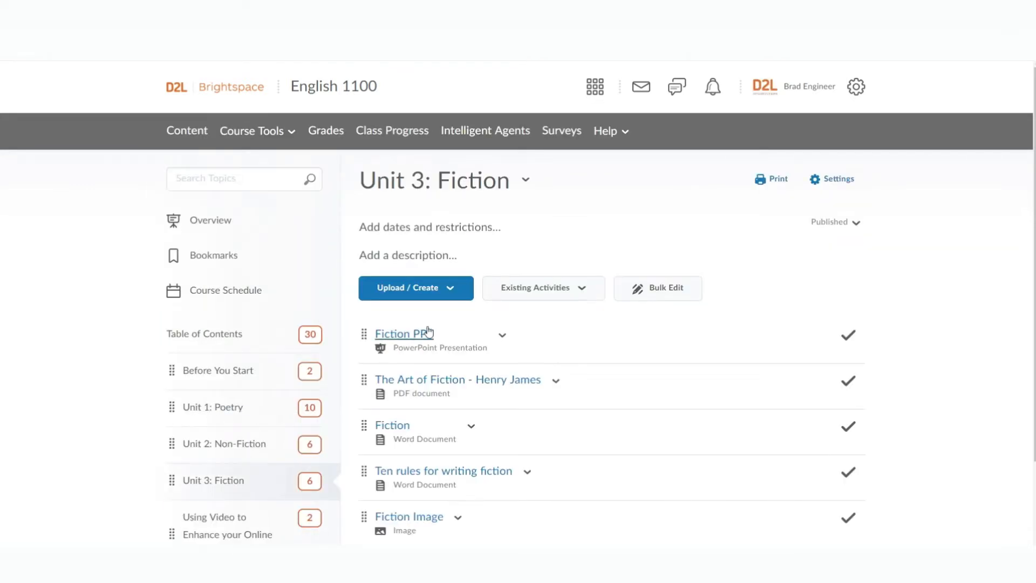
Create a new assignment in Unit 3: Fiction titled "Fiction Essay", keeping it as an individual assignment
{"action": "scroll", "coordinate": [451, 292], "scroll_direction": "down", "scroll_amount": 1}
{"action": "left_click", "coordinate": [451, 237]}
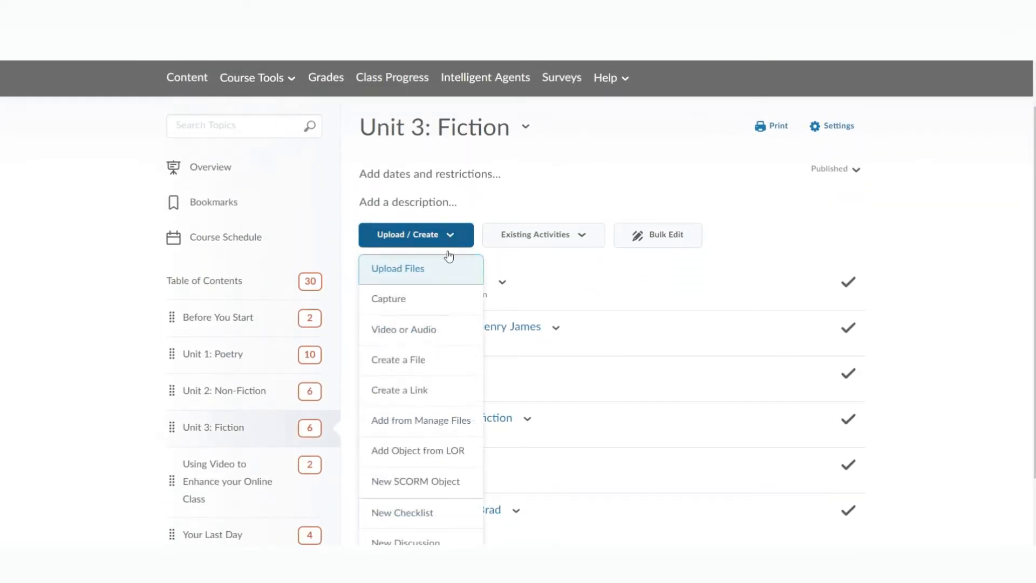
{"action": "scroll", "coordinate": [439, 358], "scroll_direction": "down", "scroll_amount": 2}
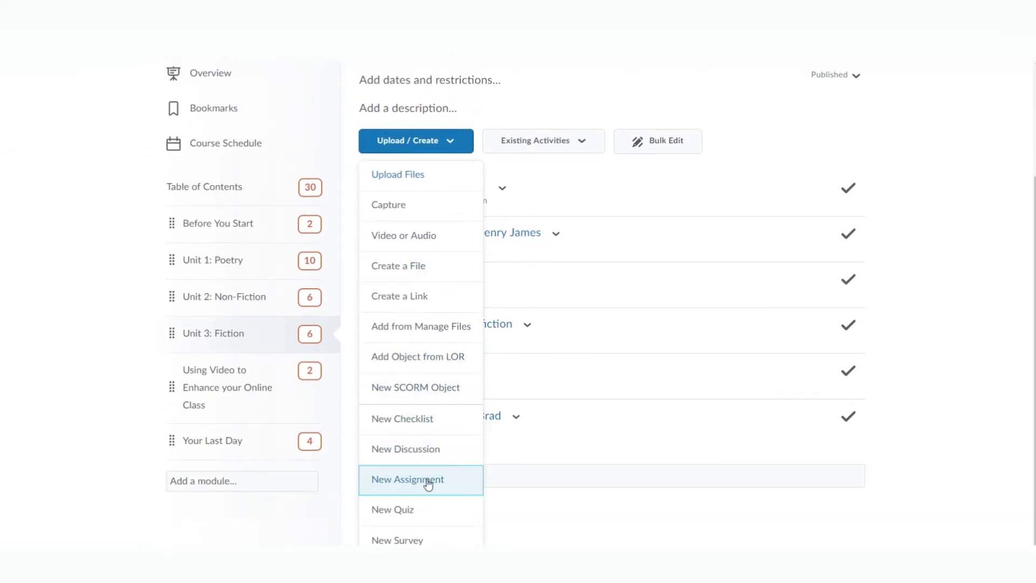
{"action": "left_click", "coordinate": [393, 482]}
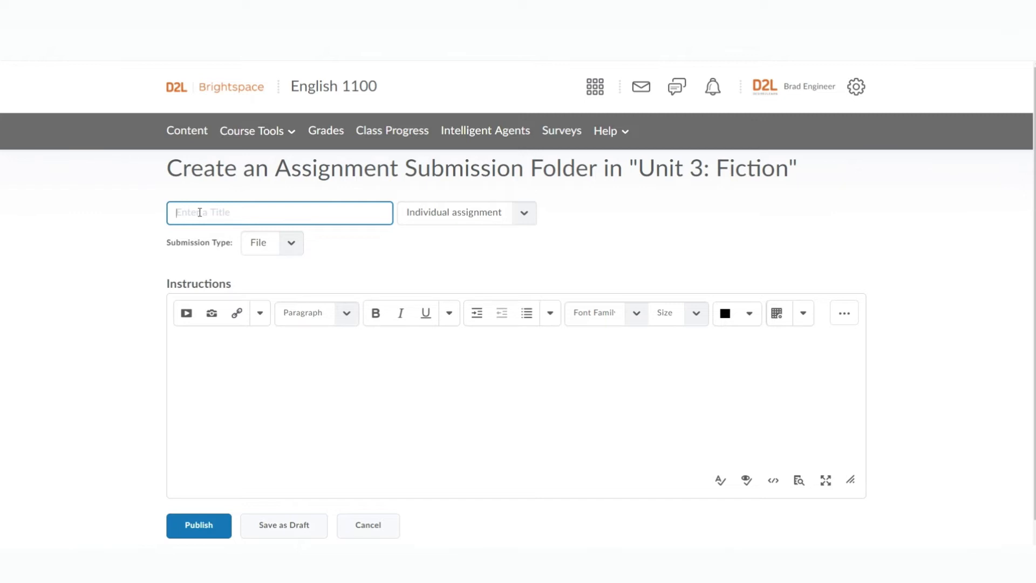
{"action": "type", "text": "Fiction Essay"}
{"action": "left_click", "coordinate": [532, 213]}
{"action": "left_click", "coordinate": [532, 213]}
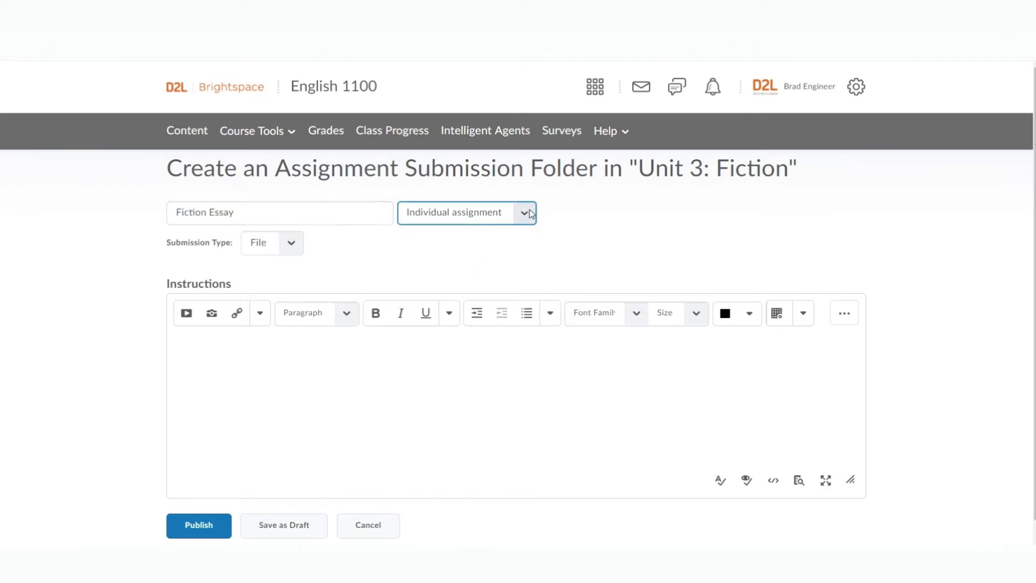
Keep File as the submission type, enter the instructions "Write 5 pages on your favorite fiction novel." and publish the assignment
{"action": "left_click", "coordinate": [291, 243]}
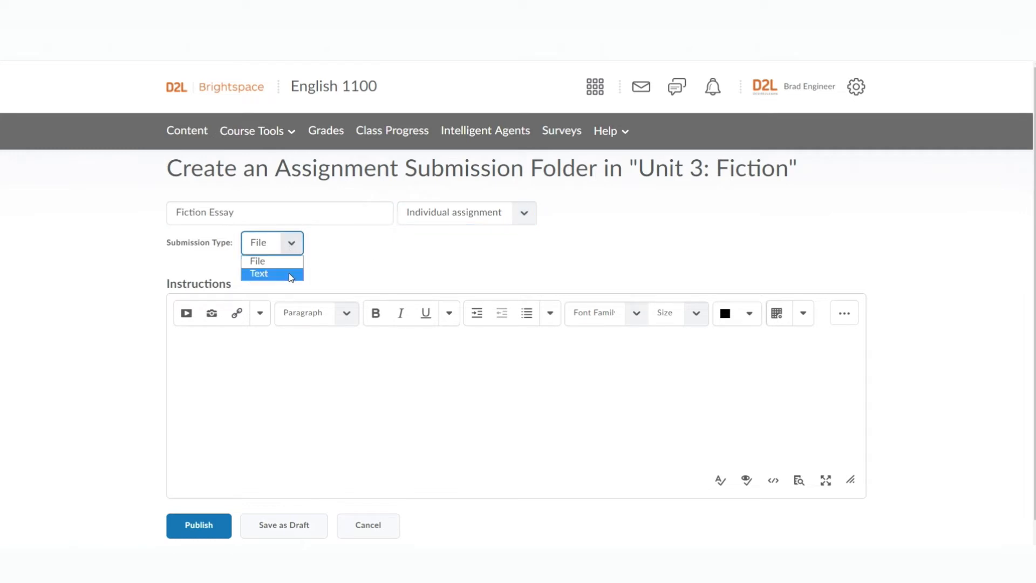
{"action": "left_click", "coordinate": [290, 260]}
{"action": "left_click", "coordinate": [234, 346]}
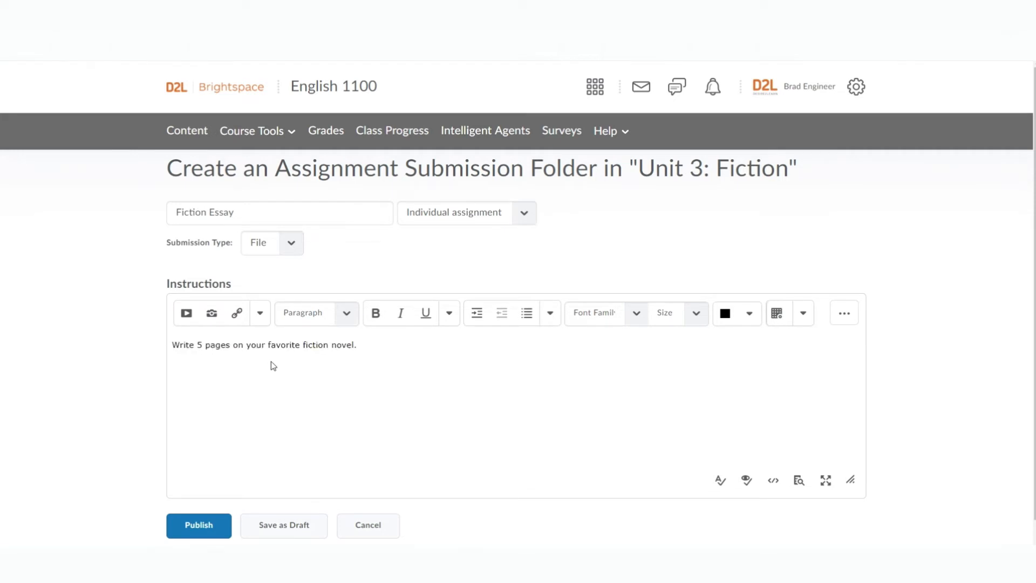
{"action": "left_click", "coordinate": [193, 530]}
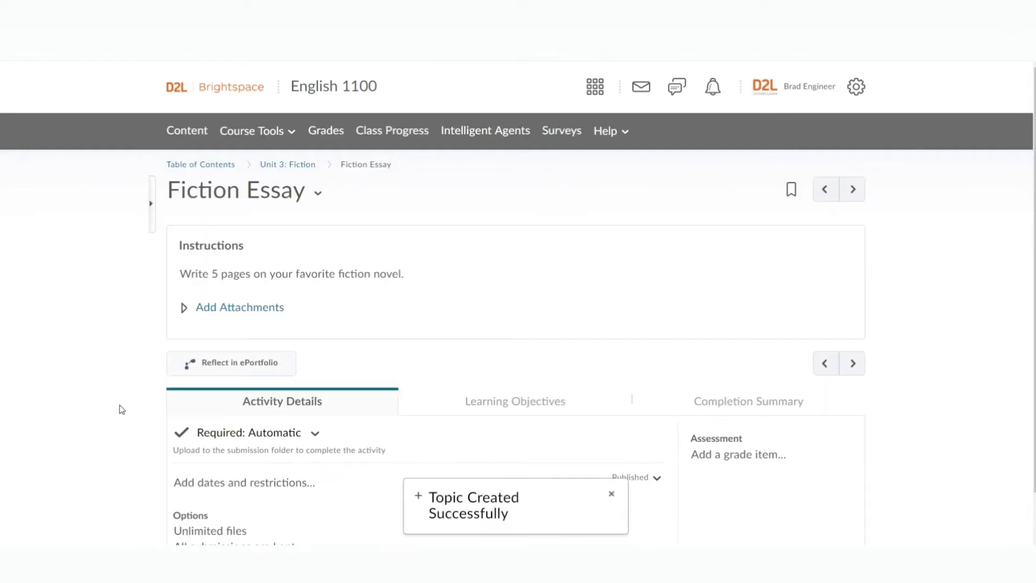
Add the Examine learning objective from Critical Thinking under Institutional Skills to the Fiction Essay assignment
{"action": "scroll", "coordinate": [122, 410], "scroll_direction": "down", "scroll_amount": 1}
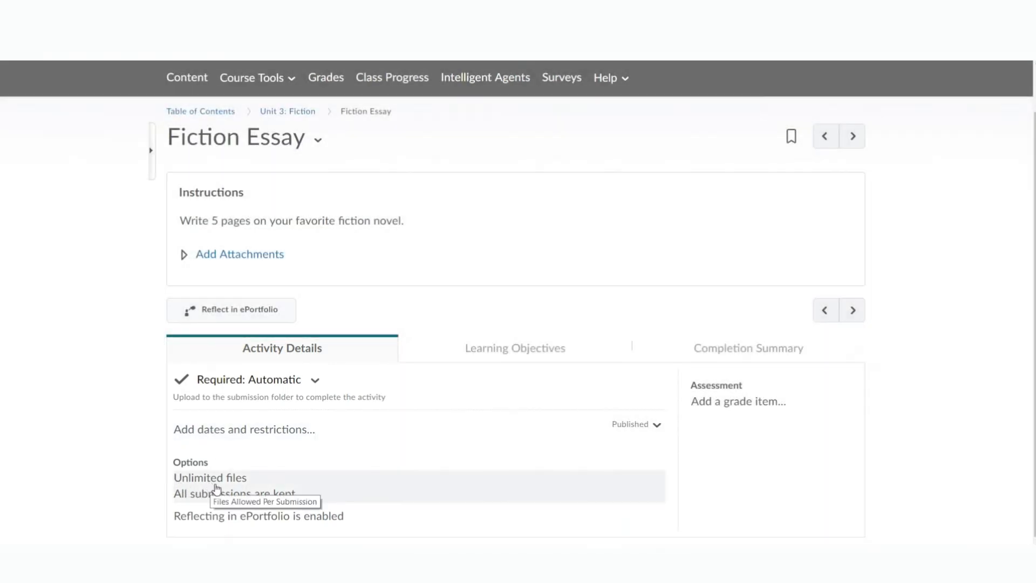
{"action": "left_click", "coordinate": [486, 351]}
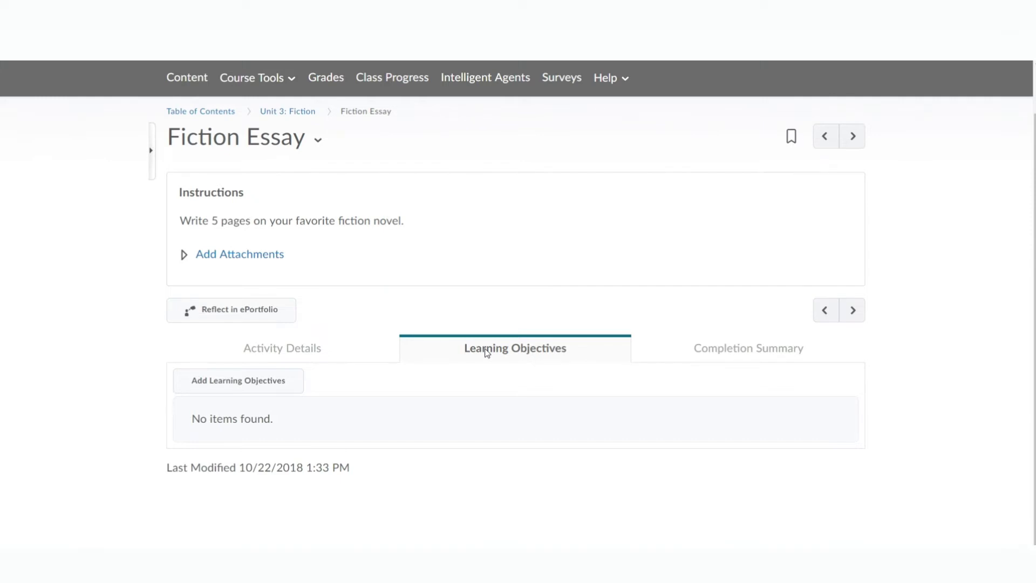
{"action": "left_click", "coordinate": [240, 382]}
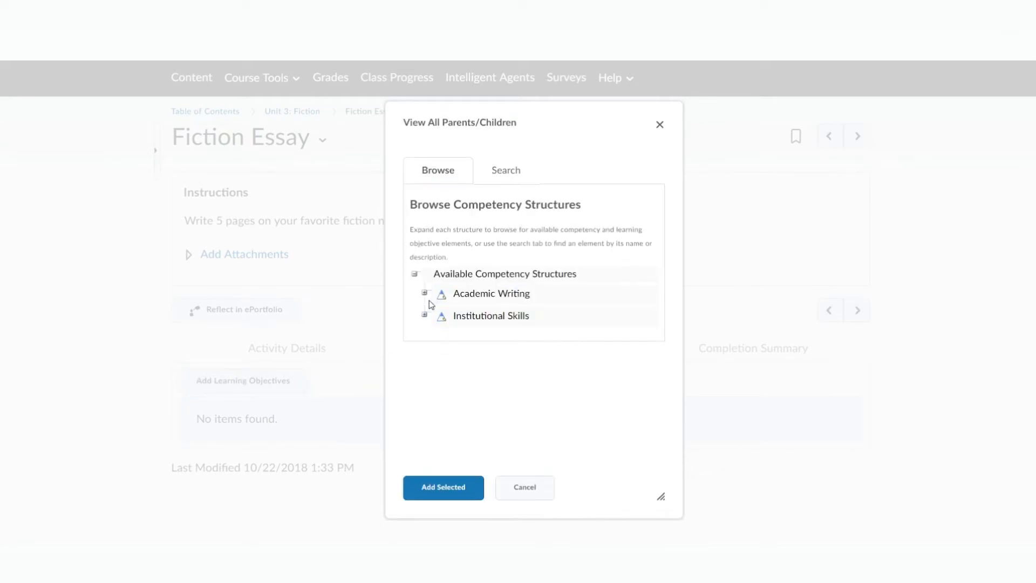
{"action": "left_click", "coordinate": [424, 316]}
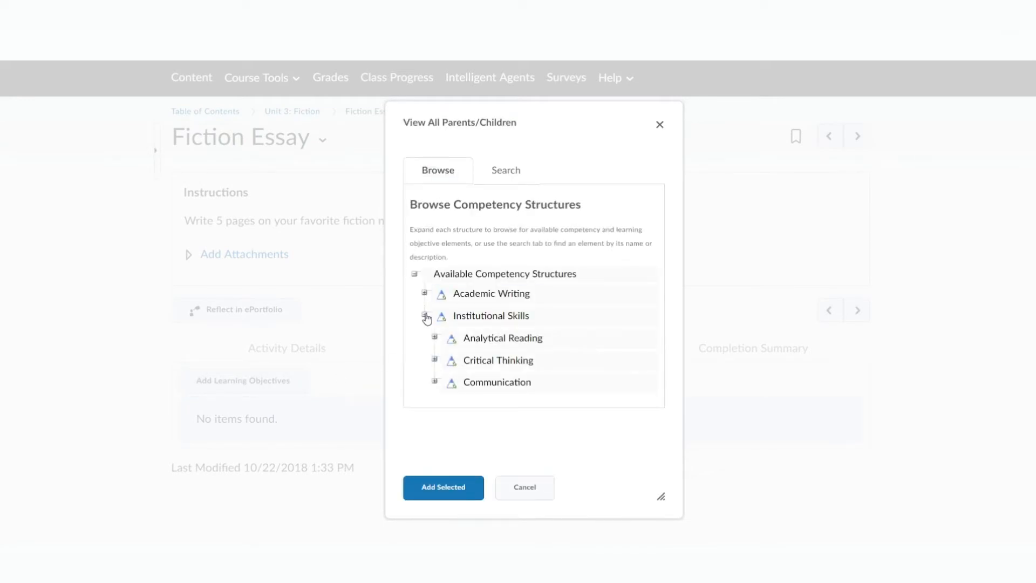
{"action": "left_click", "coordinate": [435, 360]}
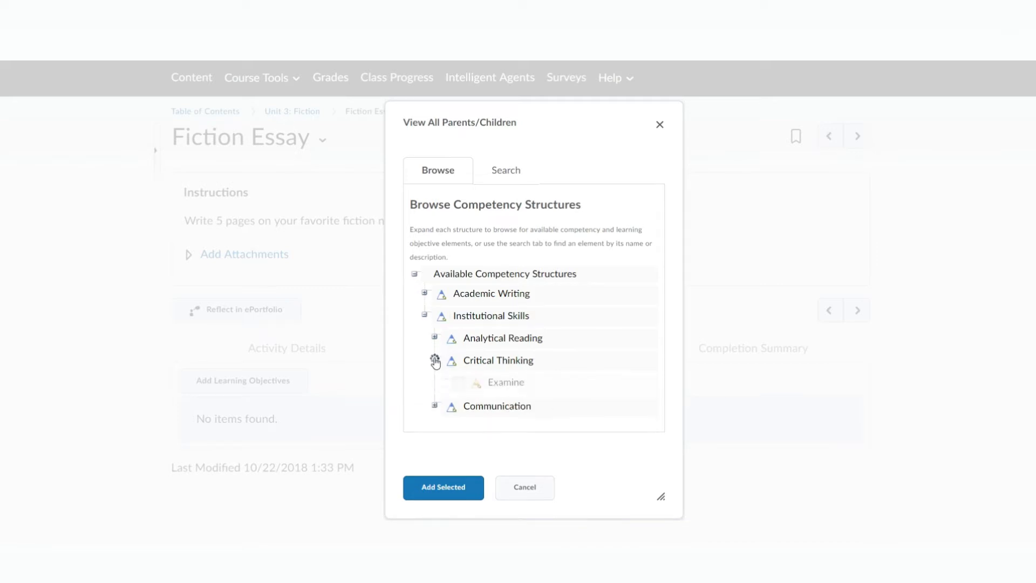
{"action": "left_click", "coordinate": [458, 382]}
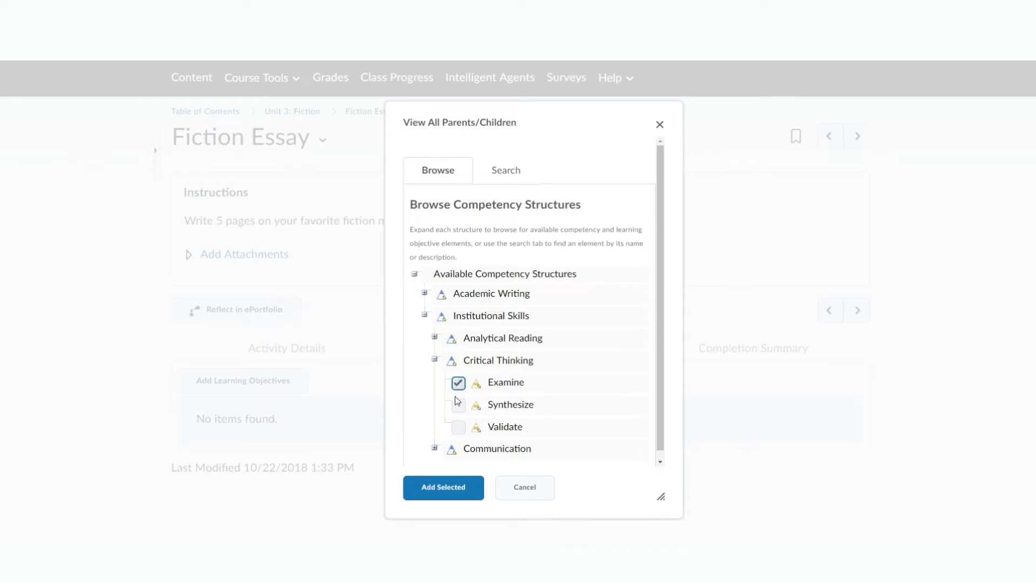
{"action": "left_click", "coordinate": [440, 492]}
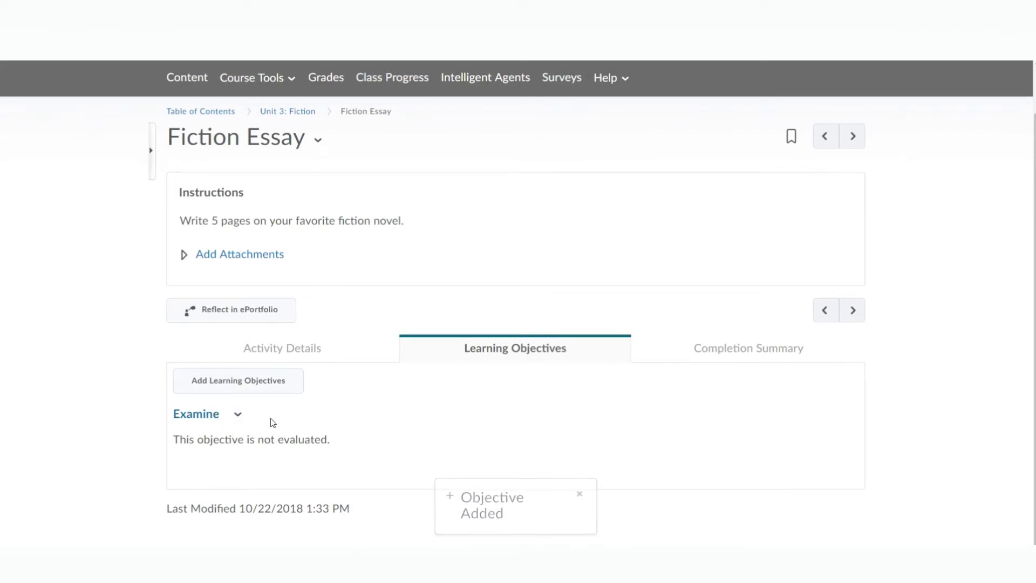
Set the Fiction Essay assessment to 10 points, link it to the Fiction Essay grade item and save
{"action": "left_click", "coordinate": [273, 349]}
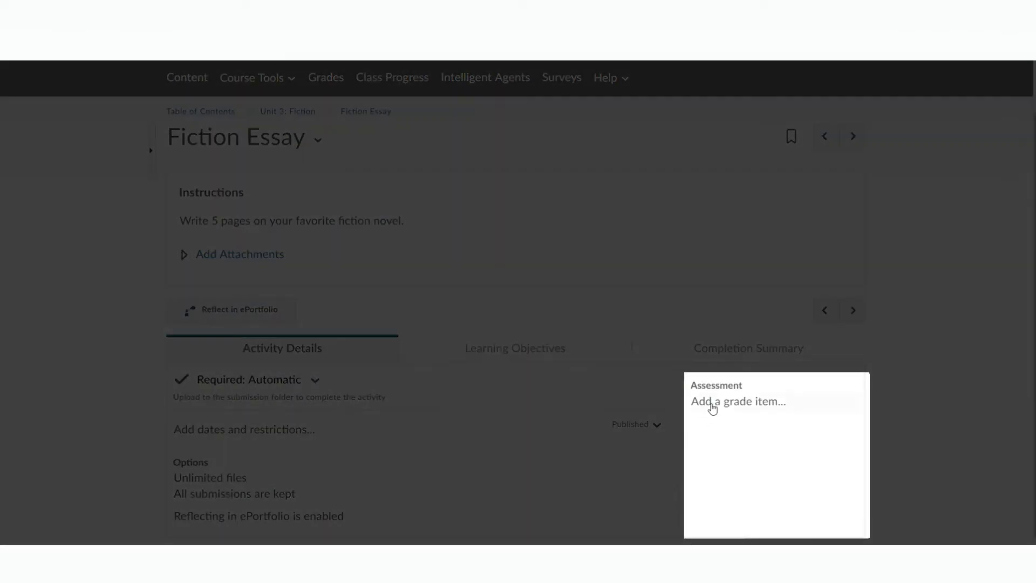
{"action": "left_click", "coordinate": [713, 406]}
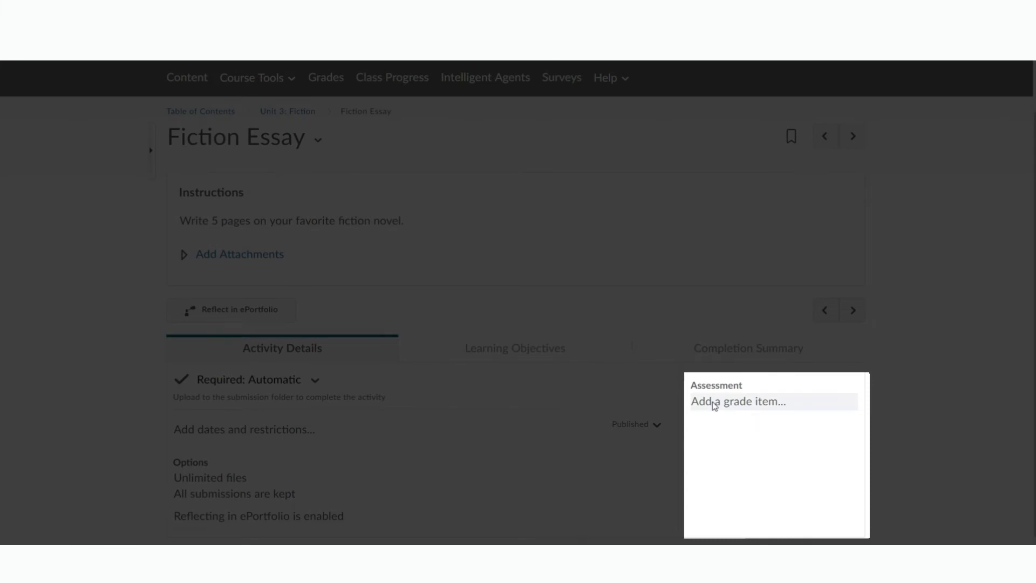
{"action": "type", "text": "10"}
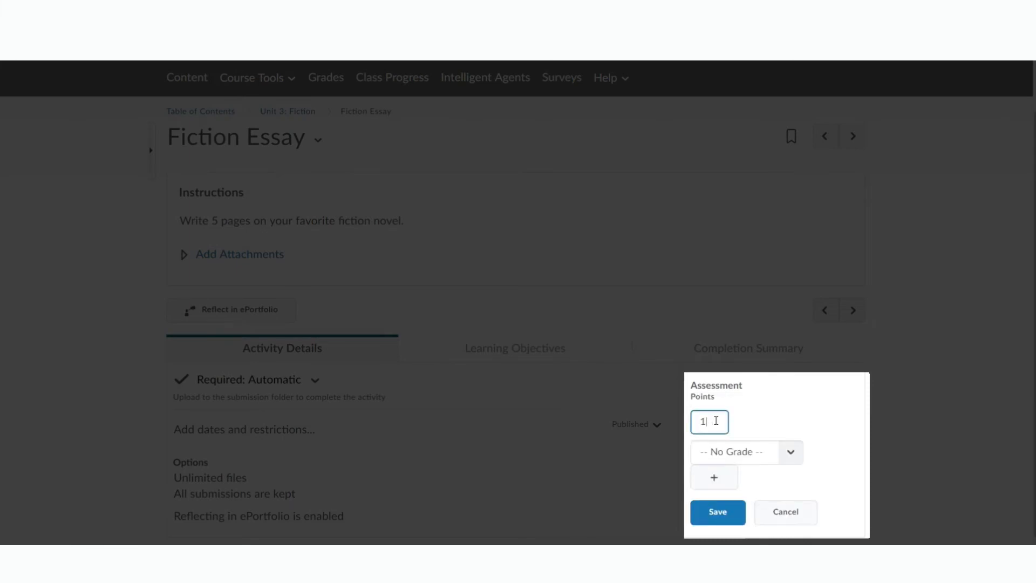
{"action": "left_click", "coordinate": [787, 458]}
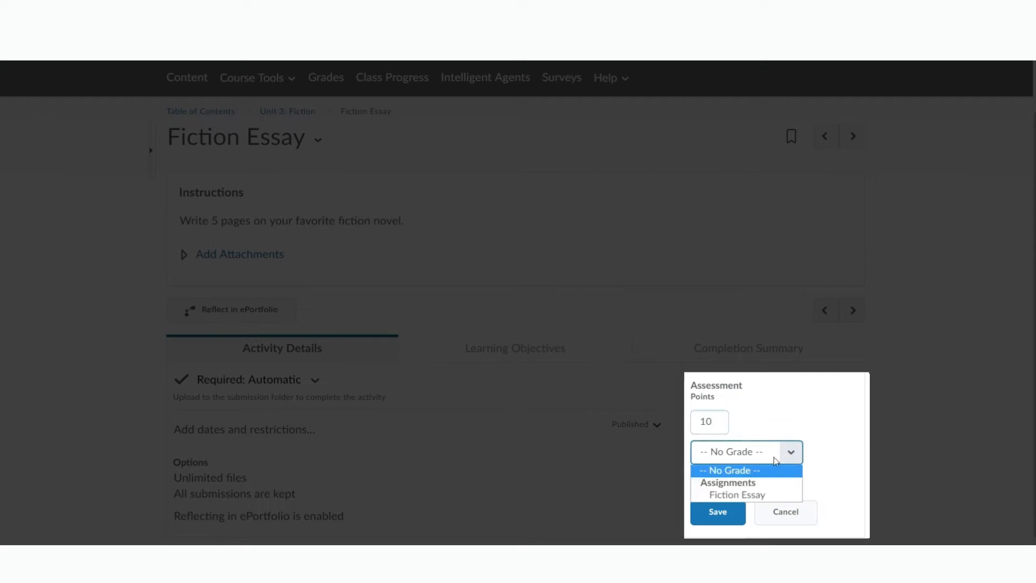
{"action": "left_click", "coordinate": [737, 492]}
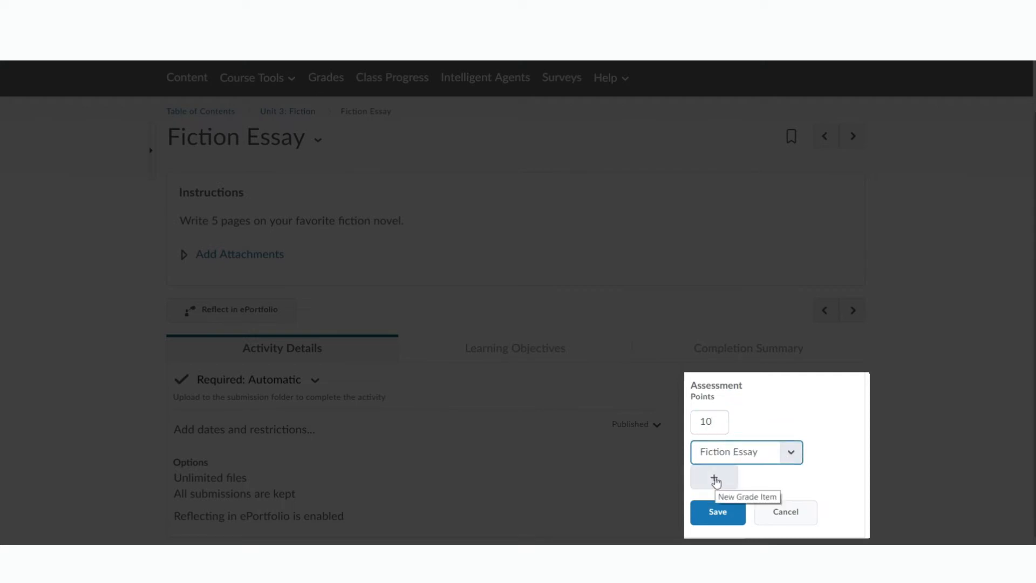
{"action": "left_click", "coordinate": [718, 512]}
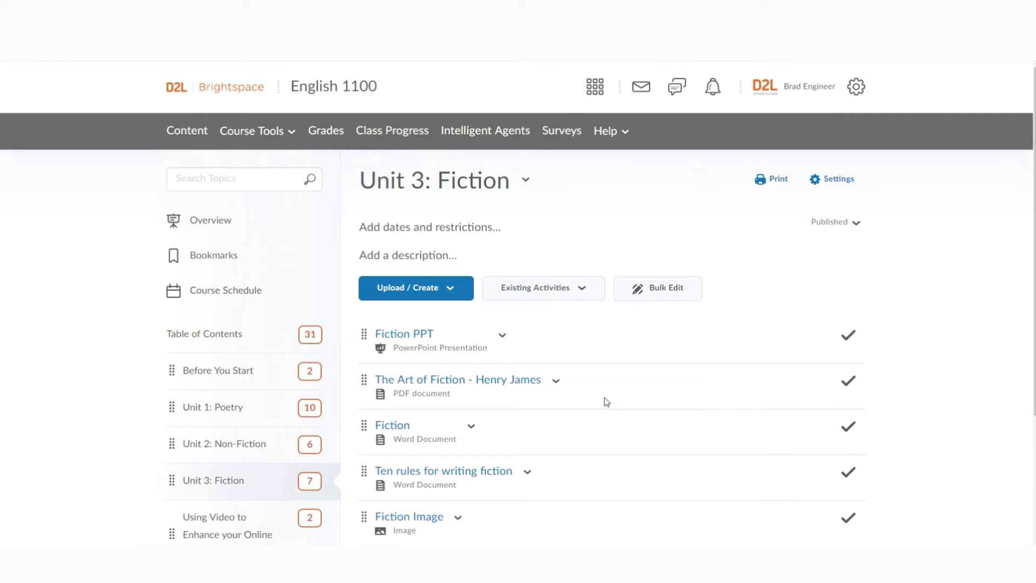
Add a sub-module named "Fiction Remediation" to Unit 3: Fiction
{"action": "scroll", "coordinate": [604, 397], "scroll_direction": "down", "scroll_amount": 2}
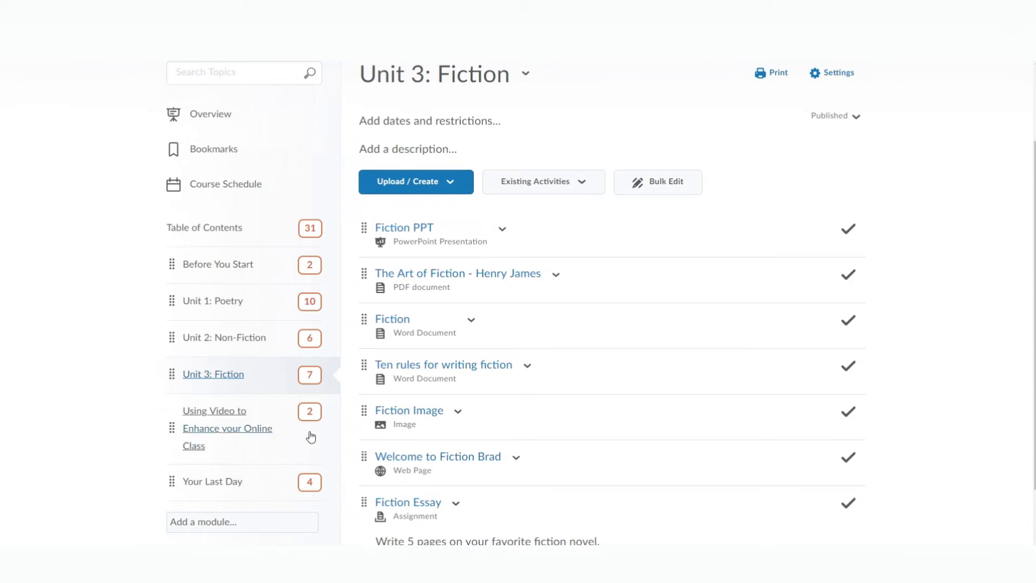
{"action": "scroll", "coordinate": [515, 416], "scroll_direction": "down", "scroll_amount": 2}
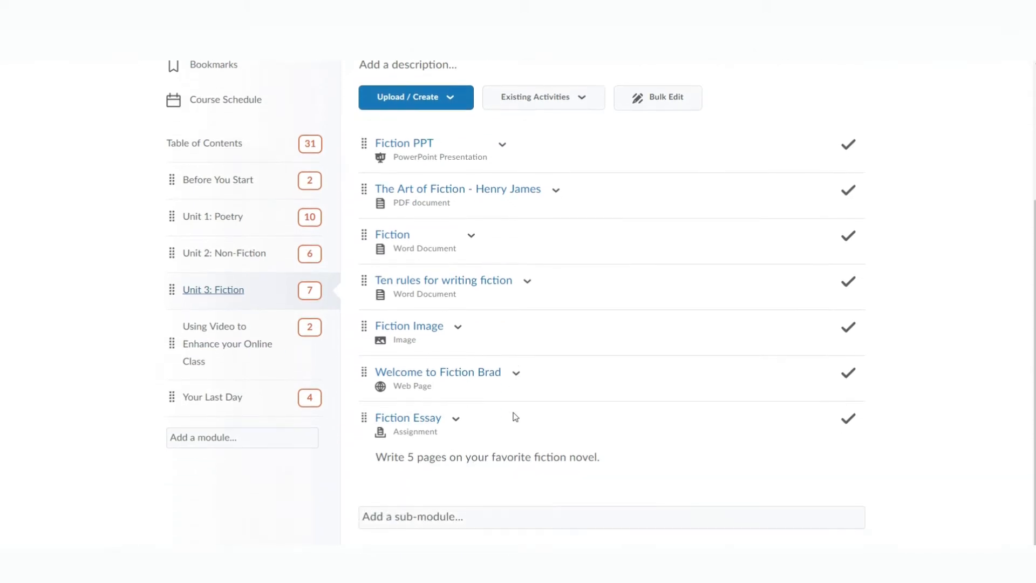
{"action": "left_click", "coordinate": [399, 516]}
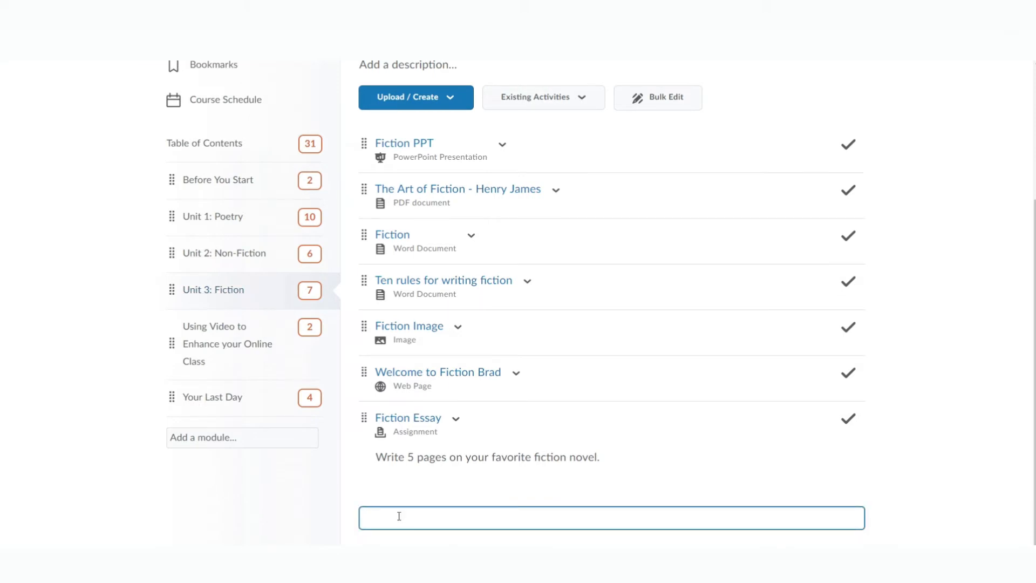
{"action": "type", "text": "Fiction Remediation"}
{"action": "key", "text": "Return"}
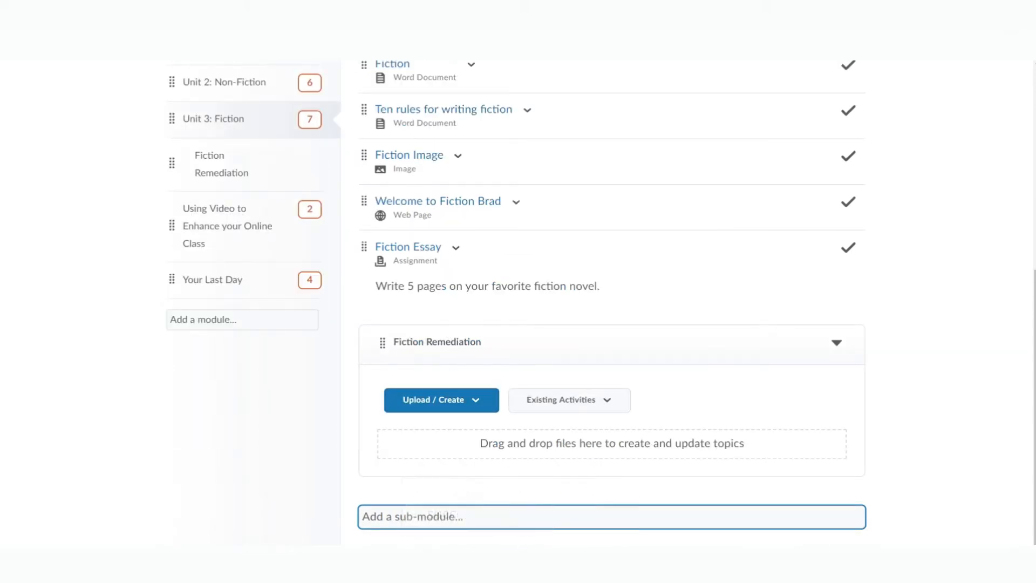
Switch to File Explorer and add 40 Classic Books and FICTION TERMS from the Remediation Content folder to the Fiction Remediation sub-module
{"action": "key", "text": "alt+Tab"}
{"action": "double_click", "coordinate": [965, 185]}
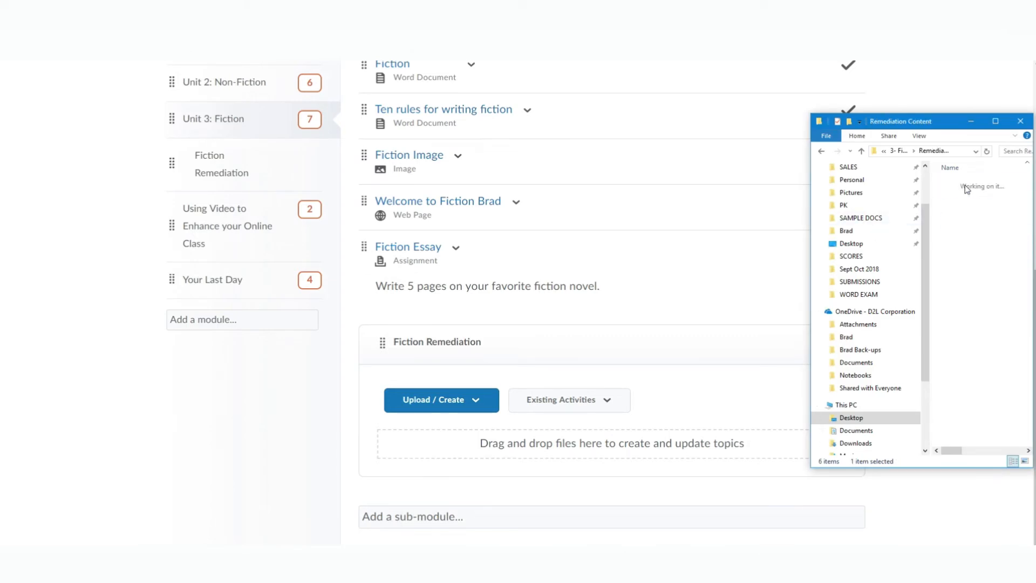
{"action": "left_click", "coordinate": [965, 183]}
{"action": "left_click", "coordinate": [969, 194], "text": "shift"}
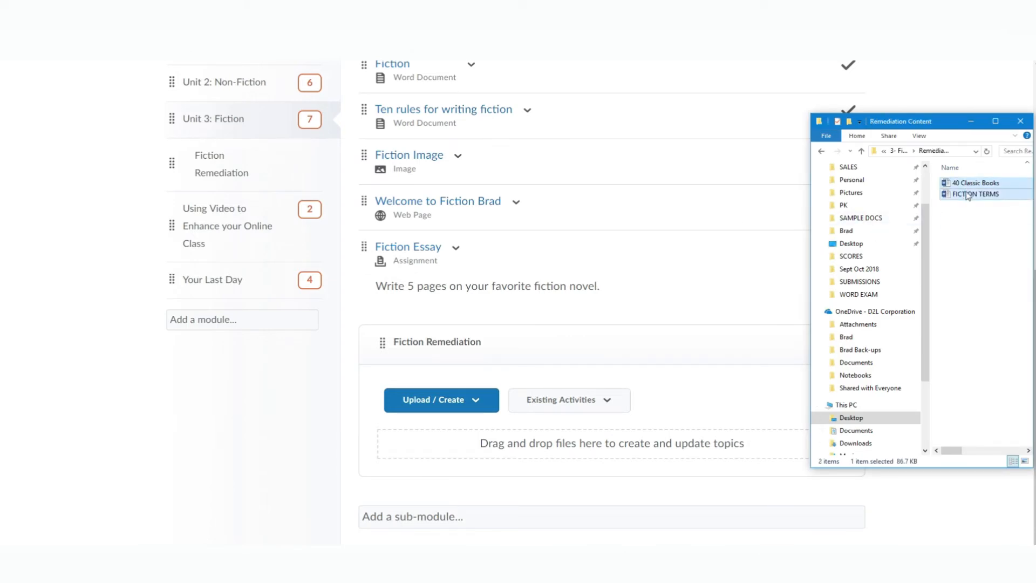
{"action": "left_click_drag", "start_coordinate": [971, 194], "coordinate": [521, 441]}
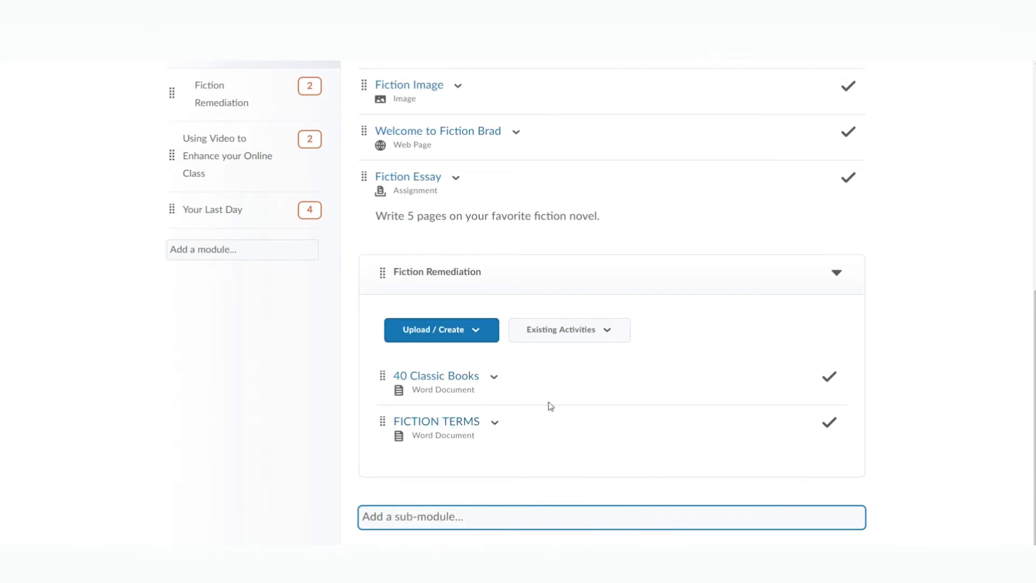
Open the Fiction Remediation sub-module and start creating a release condition in its dates and restrictions
{"action": "scroll", "coordinate": [553, 405], "scroll_direction": "up", "scroll_amount": 1}
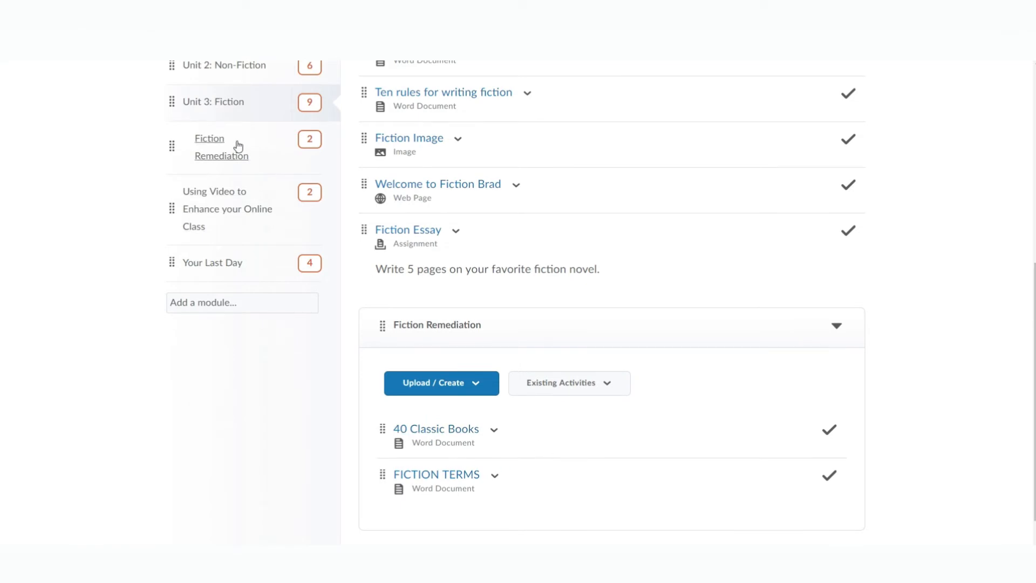
{"action": "left_click", "coordinate": [213, 144]}
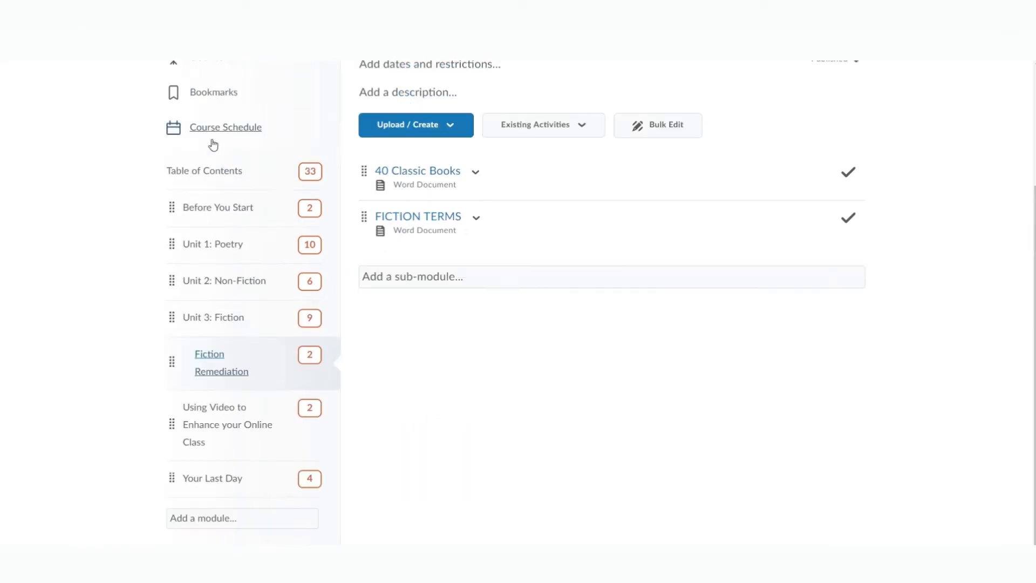
{"action": "scroll", "coordinate": [621, 423], "scroll_direction": "up", "scroll_amount": 2}
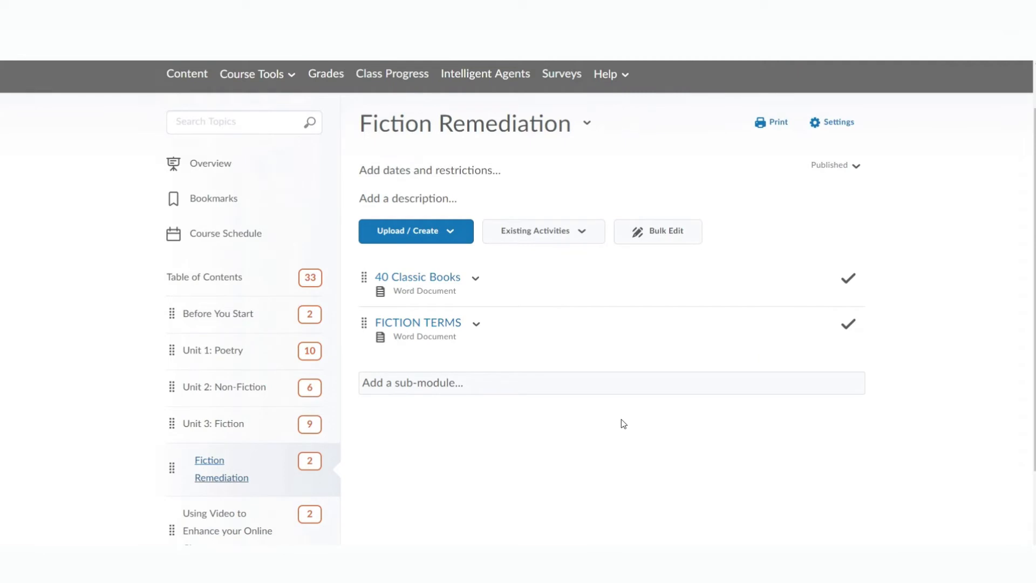
{"action": "left_click", "coordinate": [432, 172]}
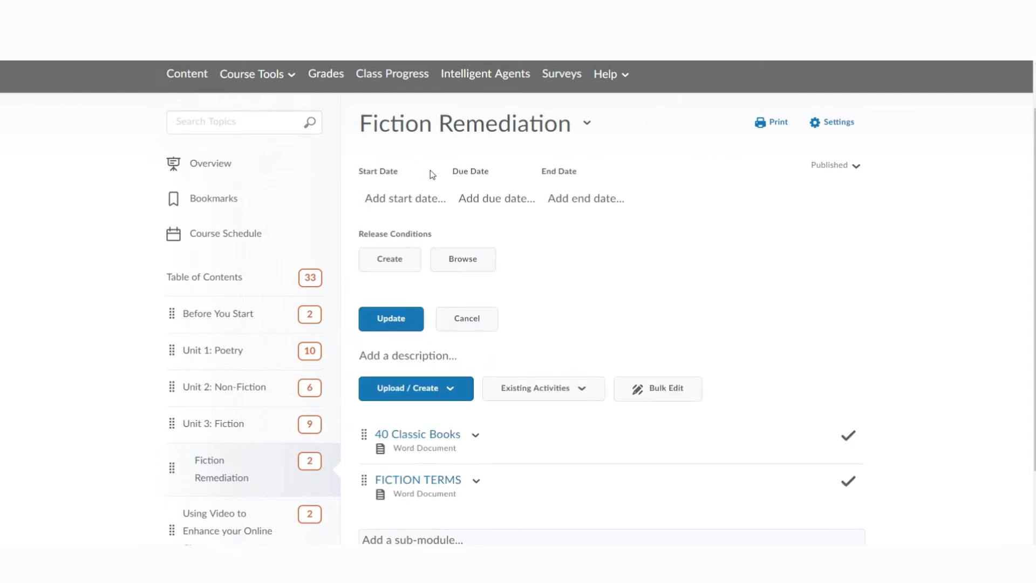
{"action": "left_click", "coordinate": [388, 260]}
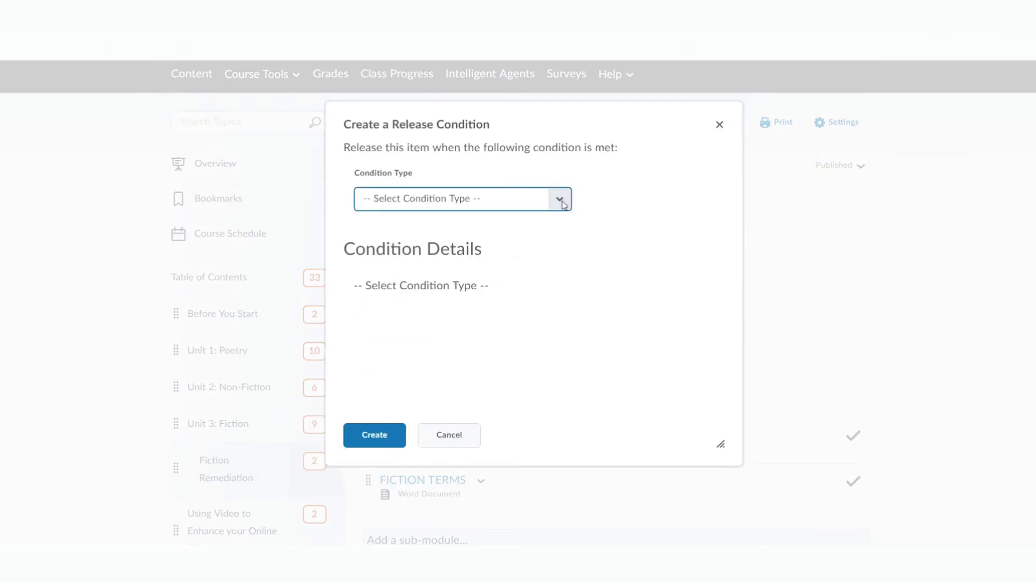
Choose "Score on a quiz" as the condition type for the new release condition
{"action": "left_click", "coordinate": [563, 205]}
{"action": "left_click_drag", "start_coordinate": [569, 240], "coordinate": [568, 371]}
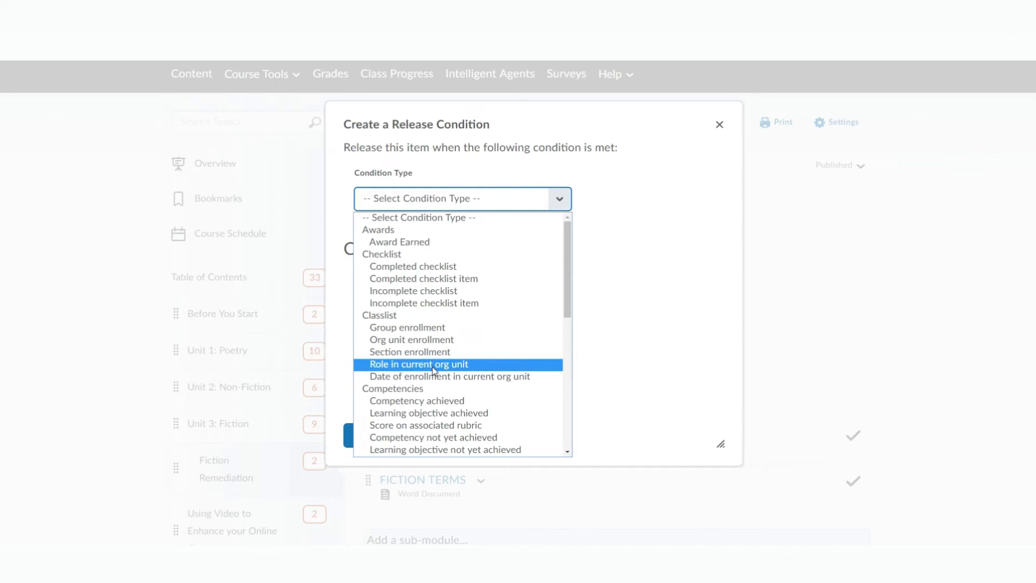
{"action": "scroll", "coordinate": [433, 367], "scroll_direction": "down", "scroll_amount": 2}
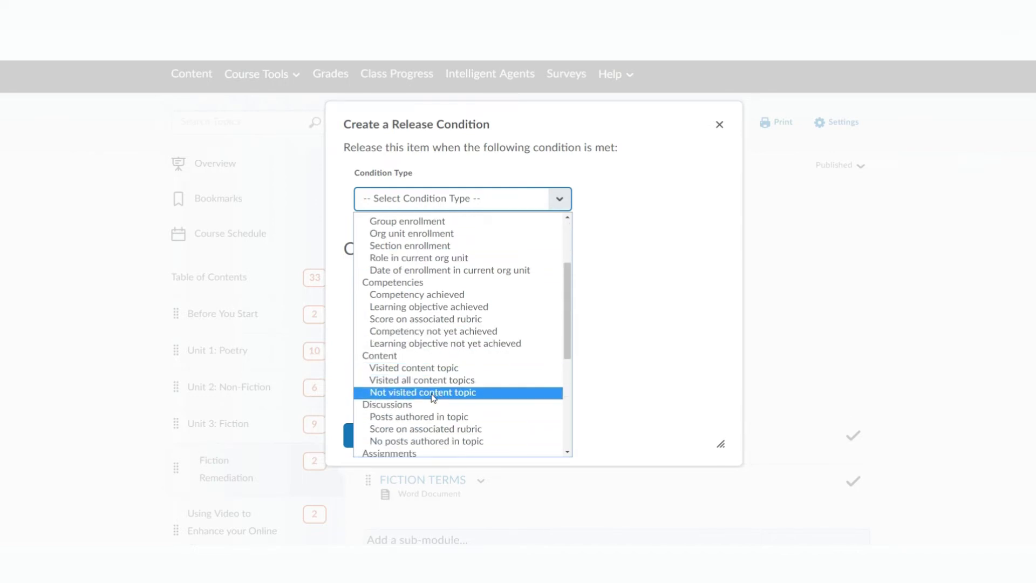
{"action": "scroll", "coordinate": [432, 398], "scroll_direction": "down", "scroll_amount": 5}
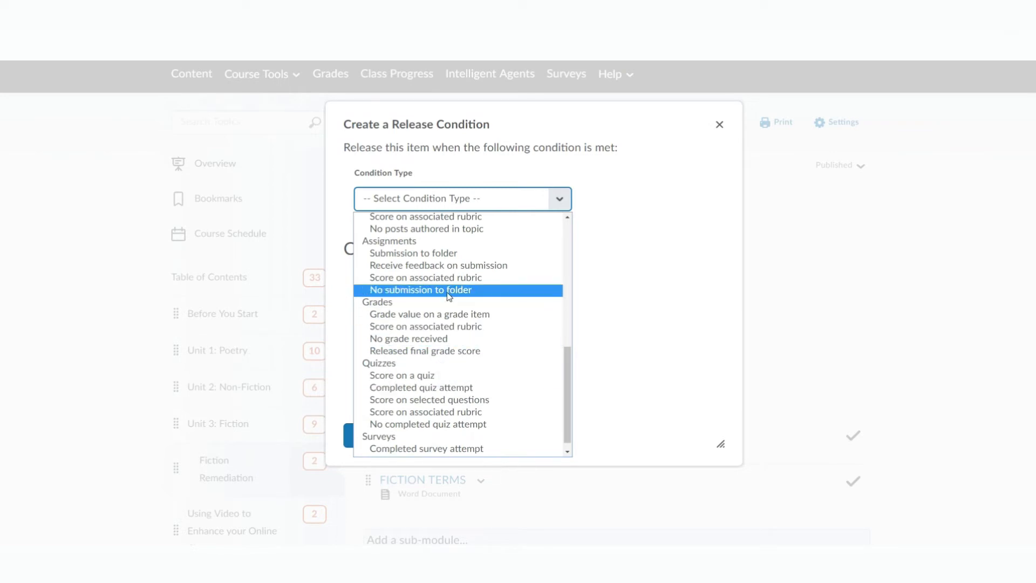
{"action": "left_click", "coordinate": [416, 376]}
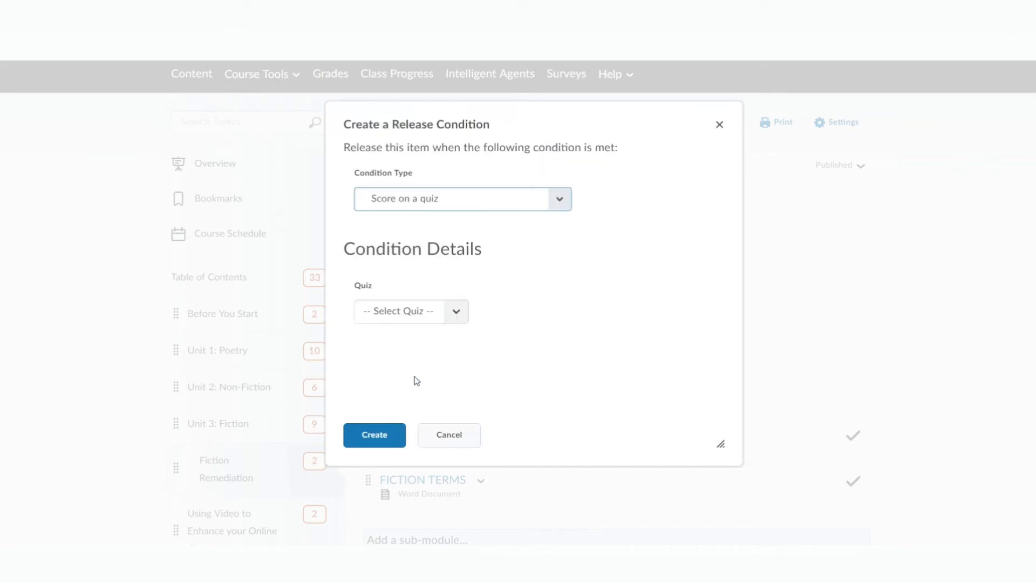
Create the condition for a Fiction Quiz grade of <= 59% and update the Fiction Remediation restrictions
{"action": "left_click", "coordinate": [456, 311]}
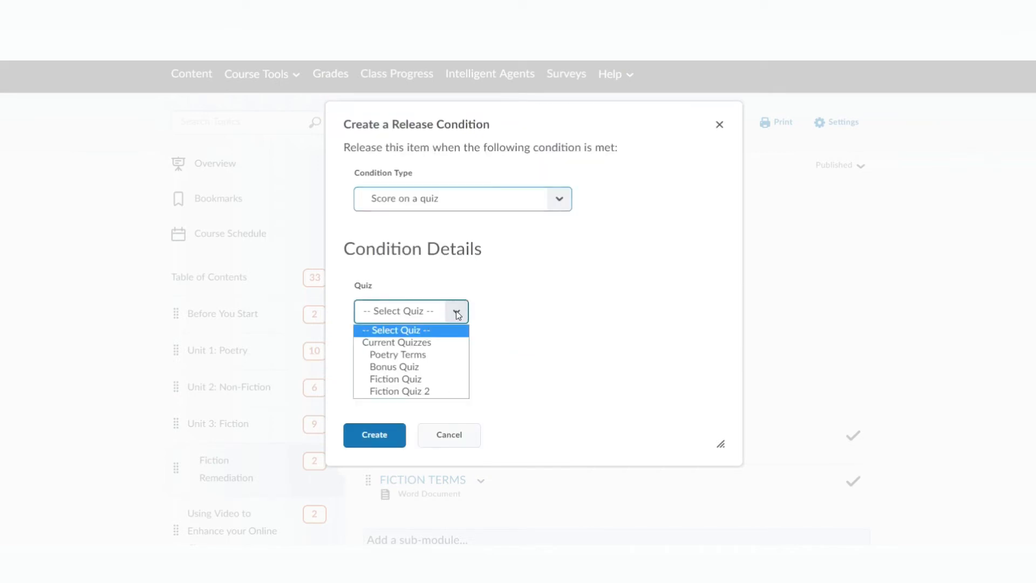
{"action": "left_click", "coordinate": [411, 380]}
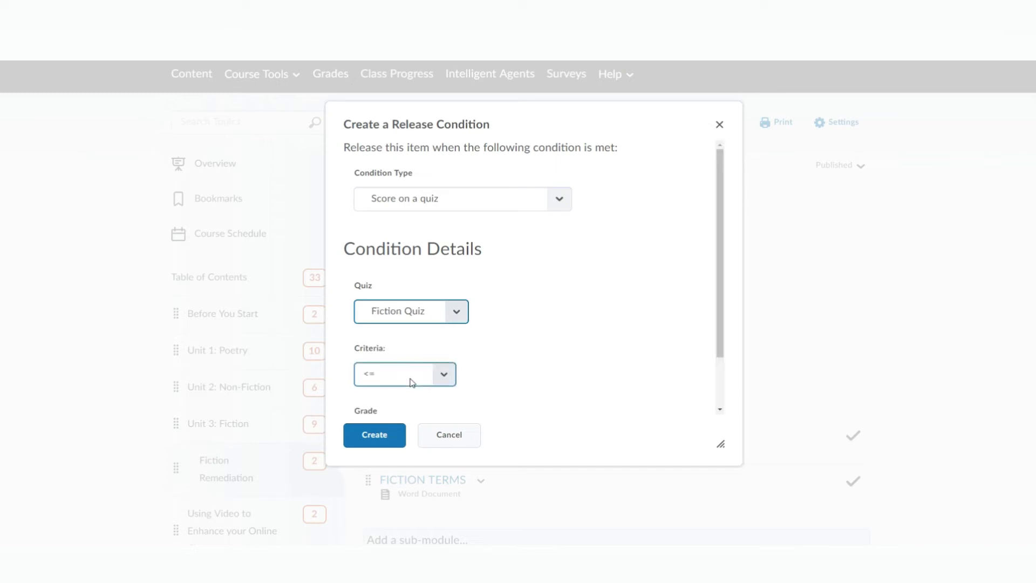
{"action": "scroll", "coordinate": [412, 382], "scroll_direction": "down", "scroll_amount": 1}
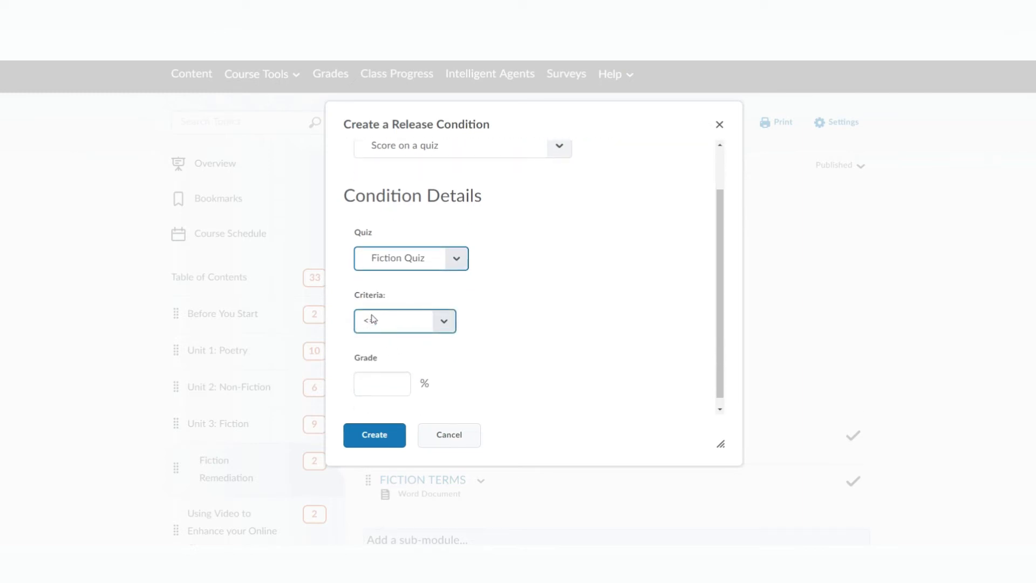
{"action": "left_click", "coordinate": [384, 383]}
{"action": "type", "text": "59"}
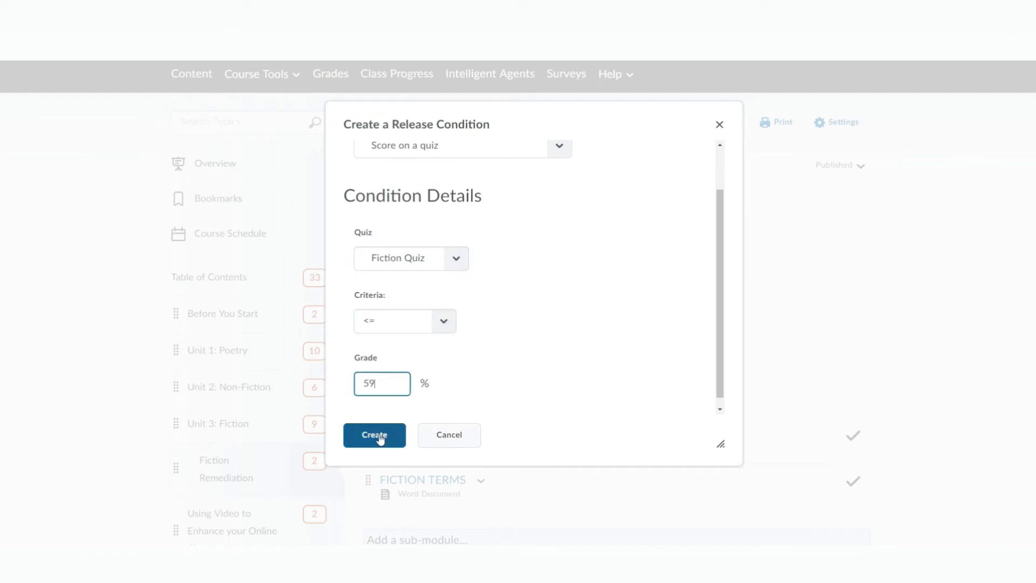
{"action": "left_click", "coordinate": [380, 439]}
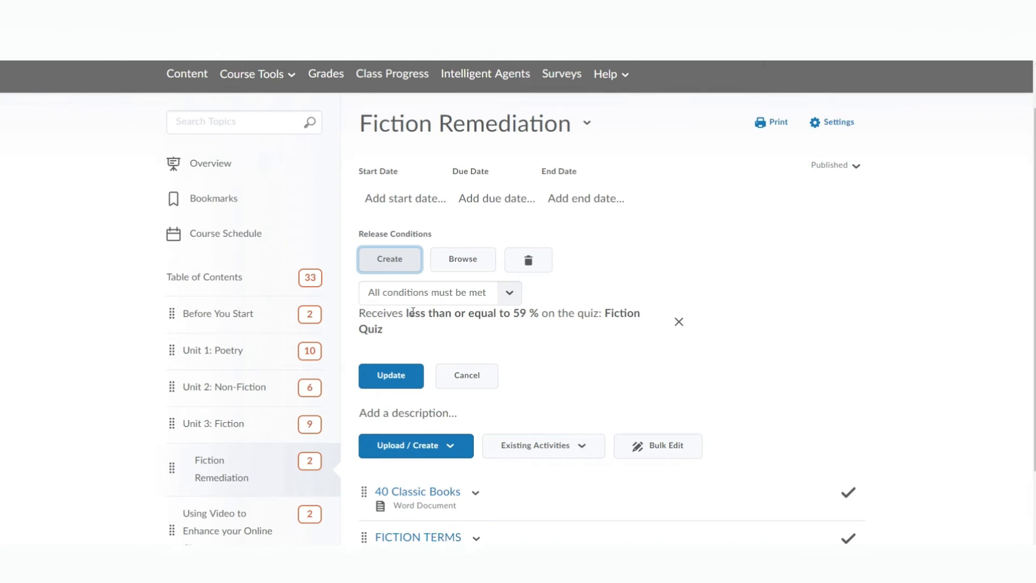
{"action": "left_click_drag", "start_coordinate": [373, 313], "coordinate": [549, 313]}
{"action": "left_click", "coordinate": [436, 338]}
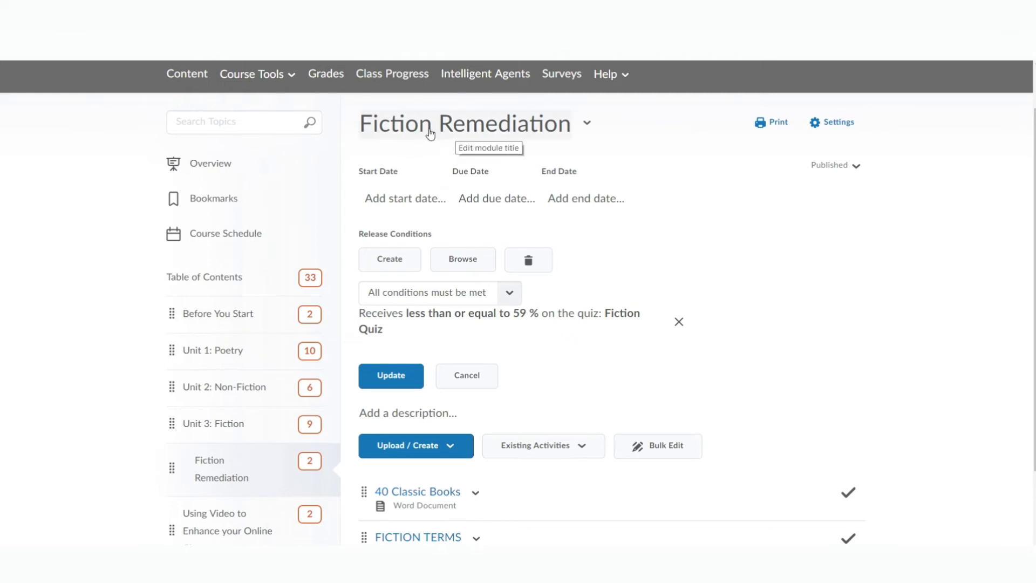
{"action": "left_click", "coordinate": [396, 382]}
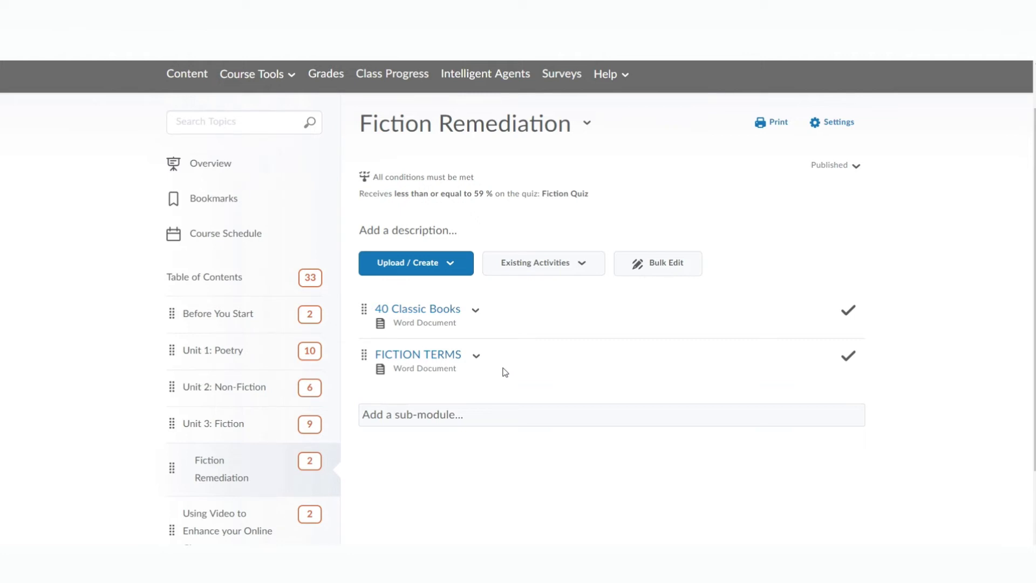
Open the "Low Score on a Quiz" intelligent agent and examine its release condition
{"action": "scroll", "coordinate": [505, 372], "scroll_direction": "up", "scroll_amount": 1}
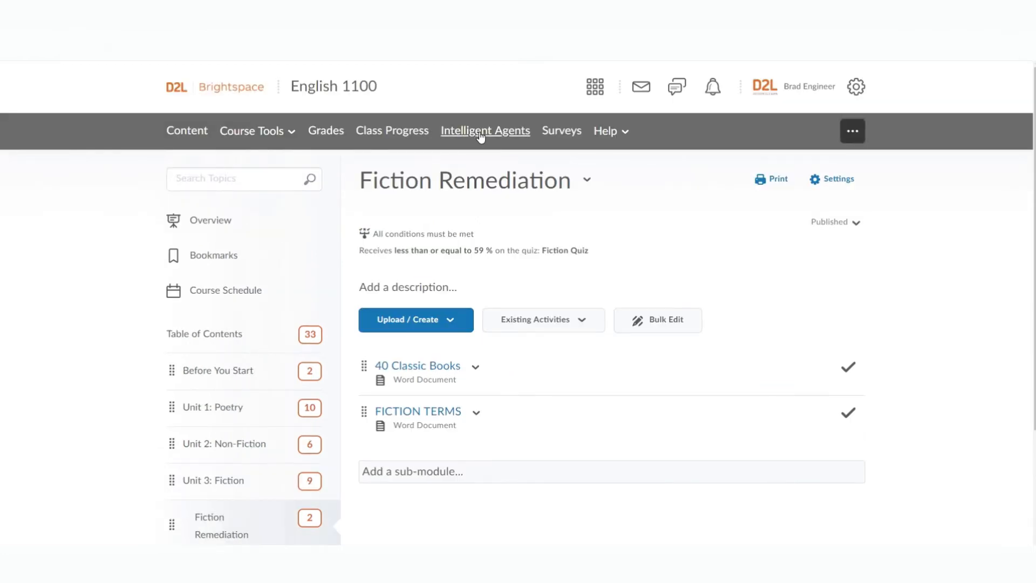
{"action": "left_click", "coordinate": [478, 131]}
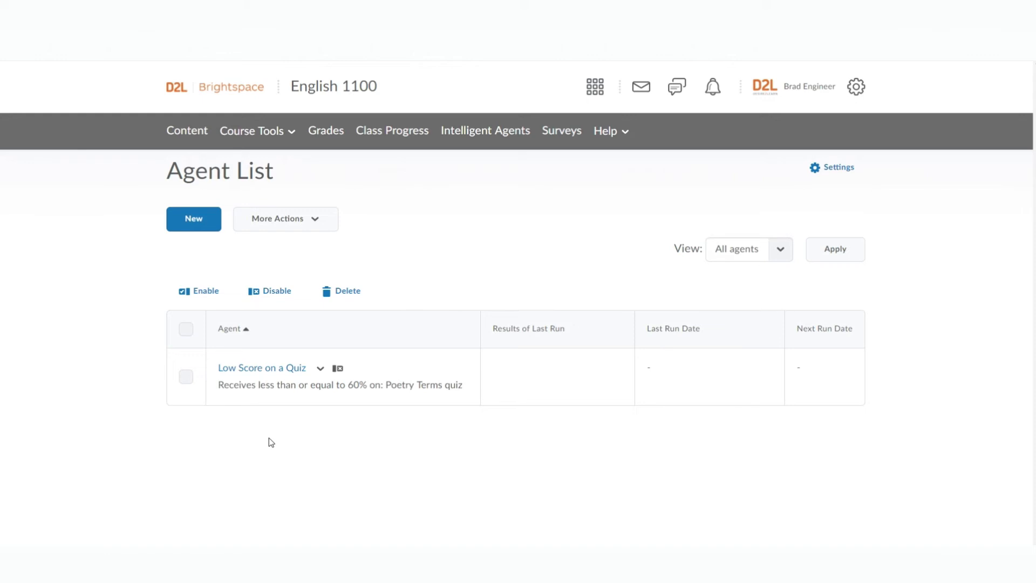
{"action": "left_click", "coordinate": [257, 371]}
{"action": "scroll", "coordinate": [392, 440], "scroll_direction": "down", "scroll_amount": 3}
{"action": "scroll", "coordinate": [392, 442], "scroll_direction": "down", "scroll_amount": 2}
{"action": "scroll", "coordinate": [390, 442], "scroll_direction": "down", "scroll_amount": 7}
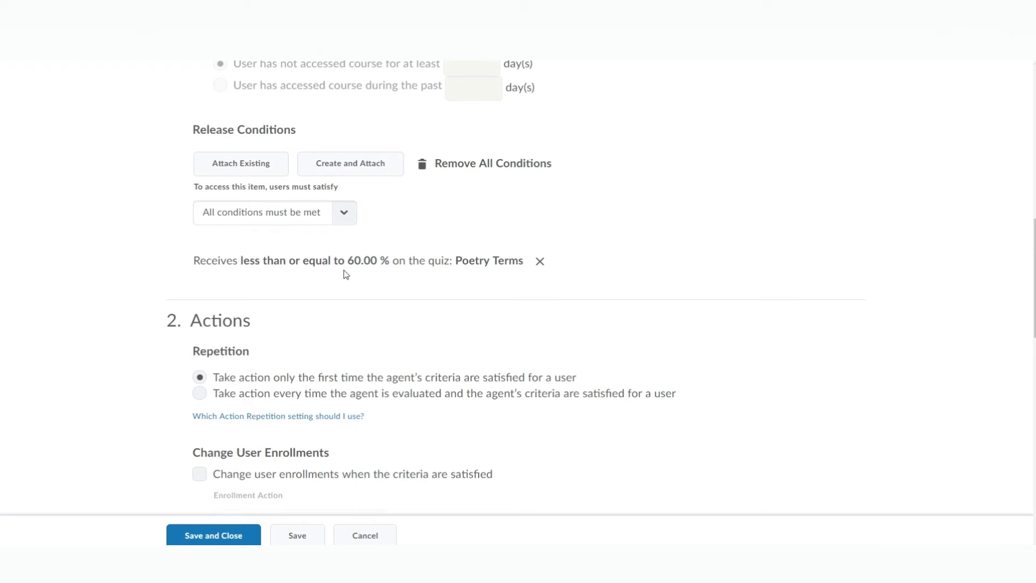
{"action": "left_click_drag", "start_coordinate": [249, 260], "coordinate": [387, 265]}
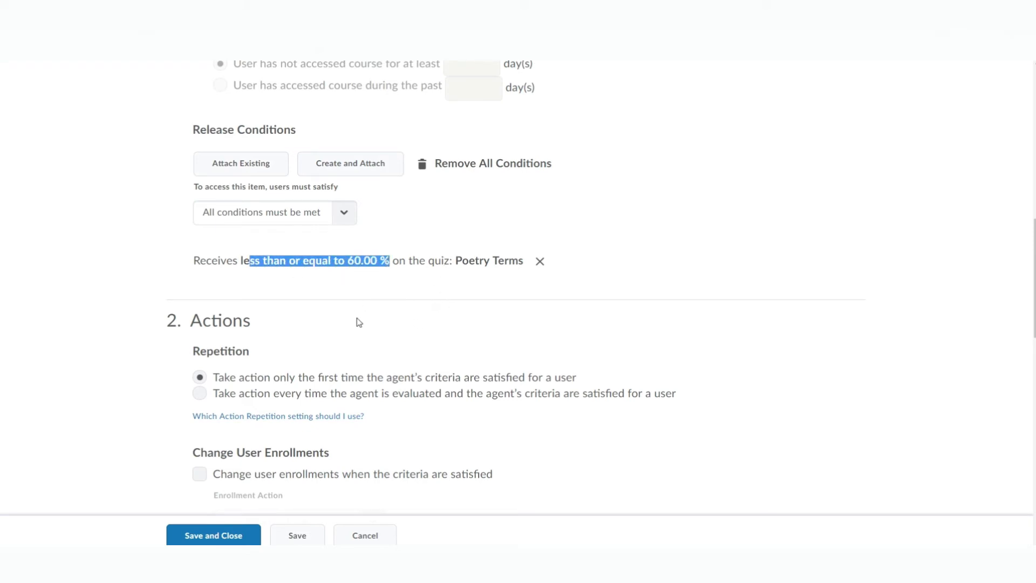
Review the agent's email message, its first-name replace string, the recipient fields and the action repetition settings
{"action": "scroll", "coordinate": [358, 321], "scroll_direction": "down", "scroll_amount": 12}
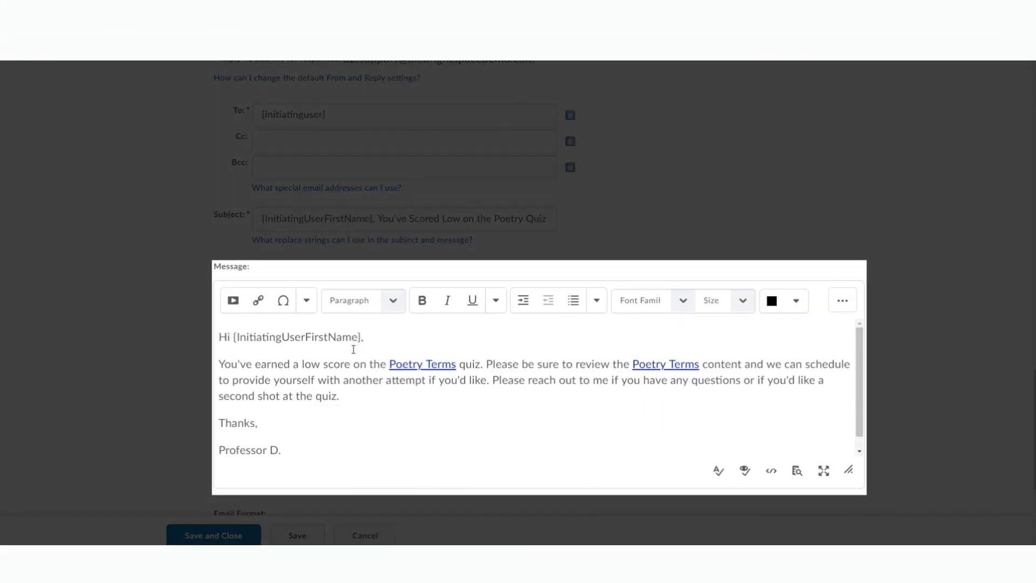
{"action": "left_click_drag", "start_coordinate": [342, 331], "coordinate": [248, 337]}
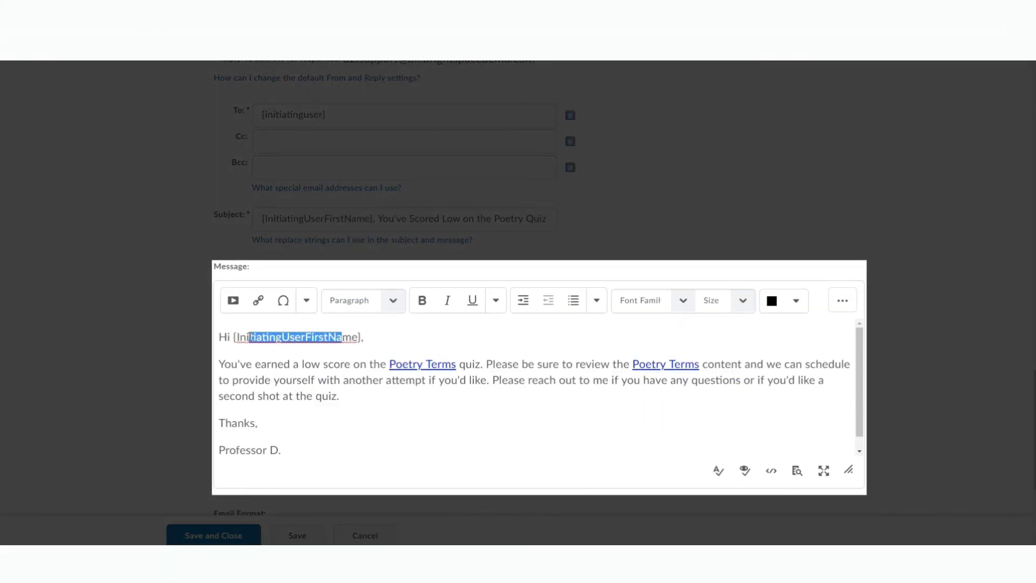
{"action": "left_click", "coordinate": [352, 398]}
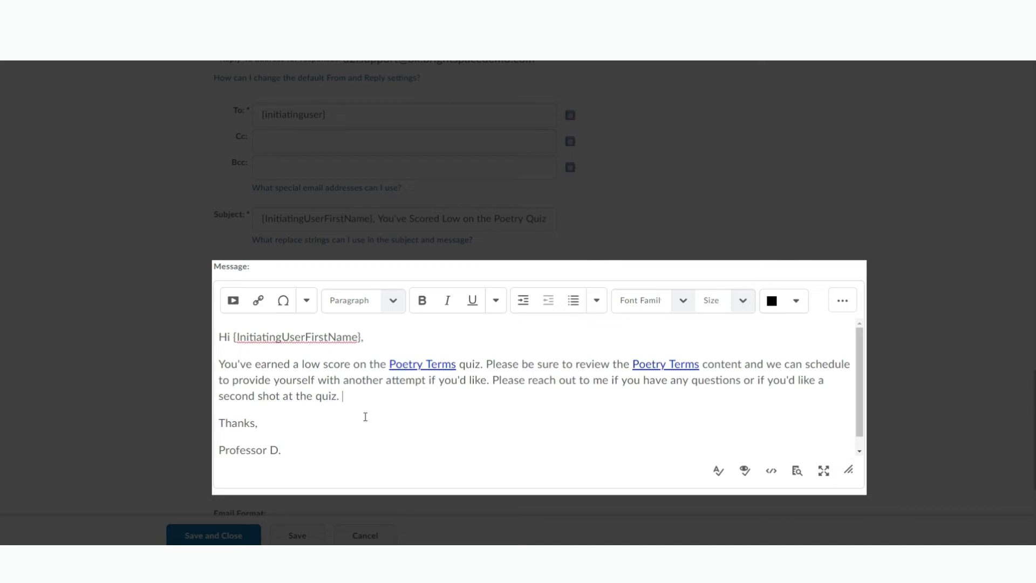
{"action": "scroll", "coordinate": [372, 432], "scroll_direction": "up", "scroll_amount": 1}
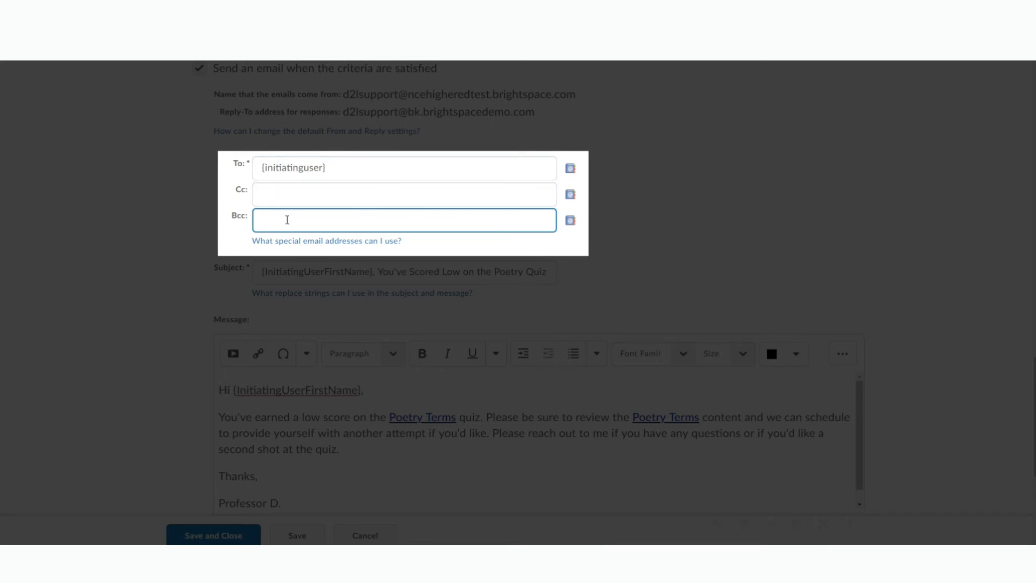
{"action": "scroll", "coordinate": [287, 220], "scroll_direction": "up", "scroll_amount": 1}
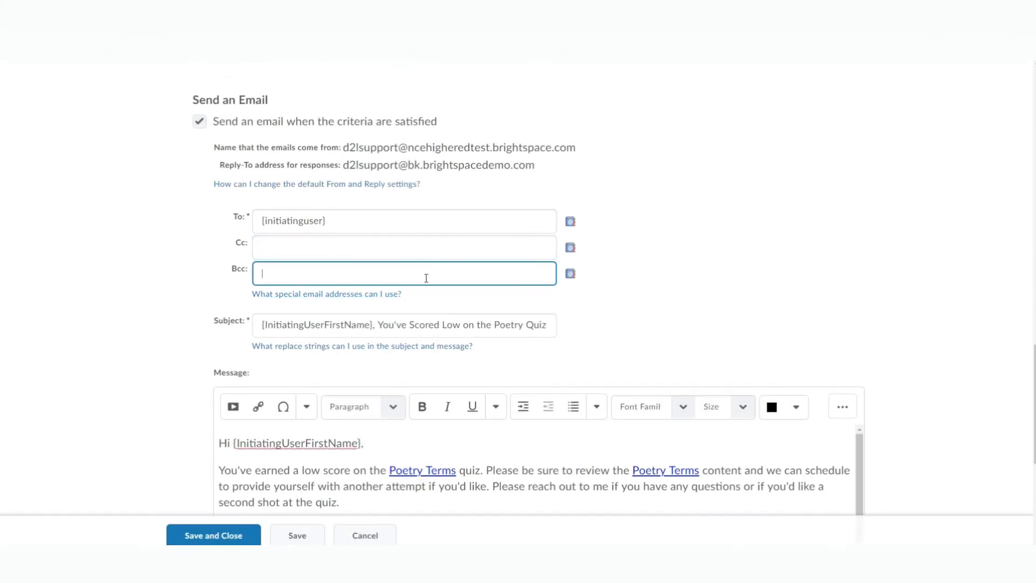
{"action": "scroll", "coordinate": [426, 278], "scroll_direction": "up", "scroll_amount": 1}
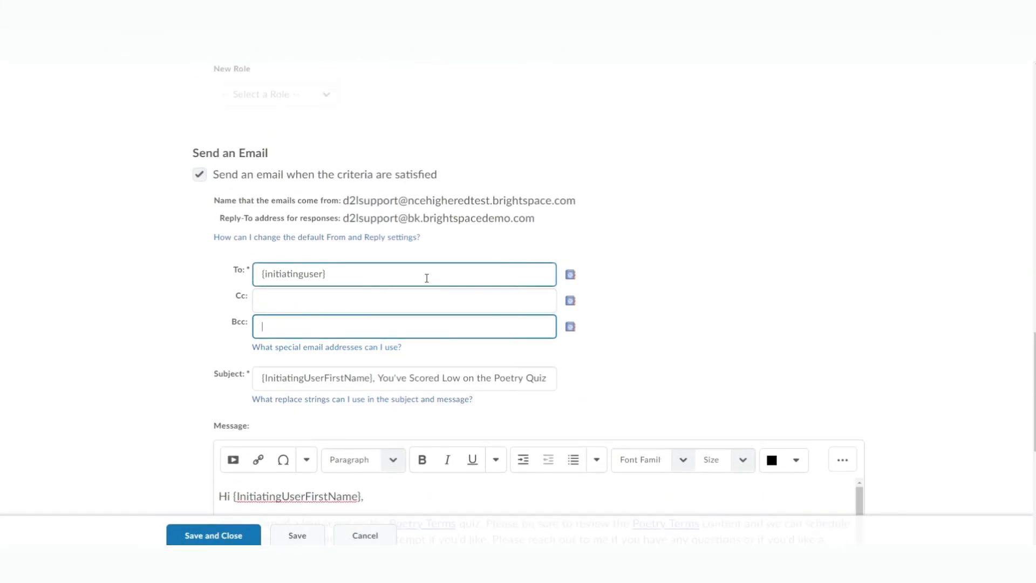
{"action": "scroll", "coordinate": [426, 277], "scroll_direction": "up", "scroll_amount": 5}
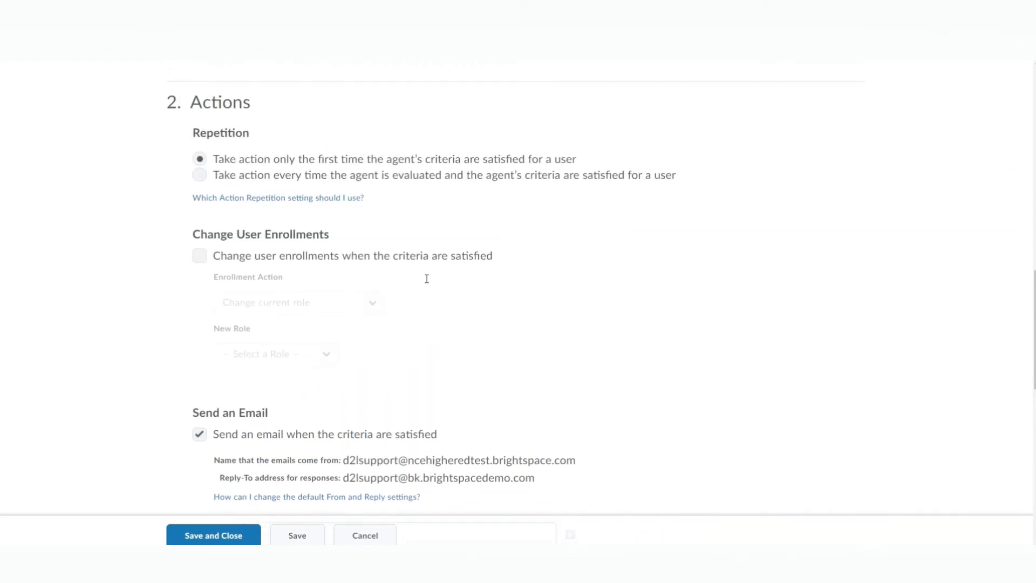
Recheck the agent's release, login and course activity criteria and its email settings, then close the agent without saving
{"action": "scroll", "coordinate": [355, 261], "scroll_direction": "up", "scroll_amount": 3}
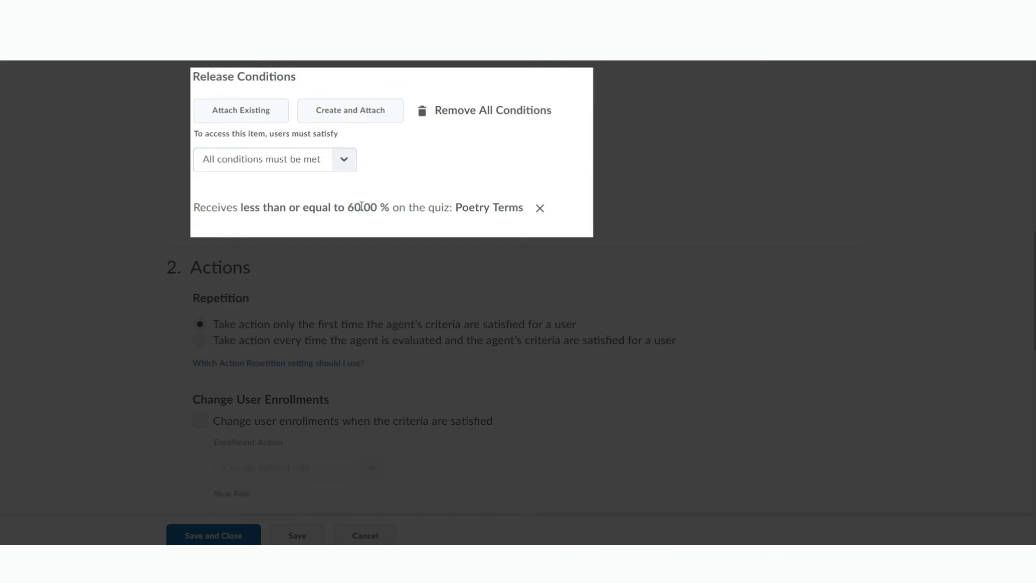
{"action": "scroll", "coordinate": [393, 305], "scroll_direction": "down", "scroll_amount": 8}
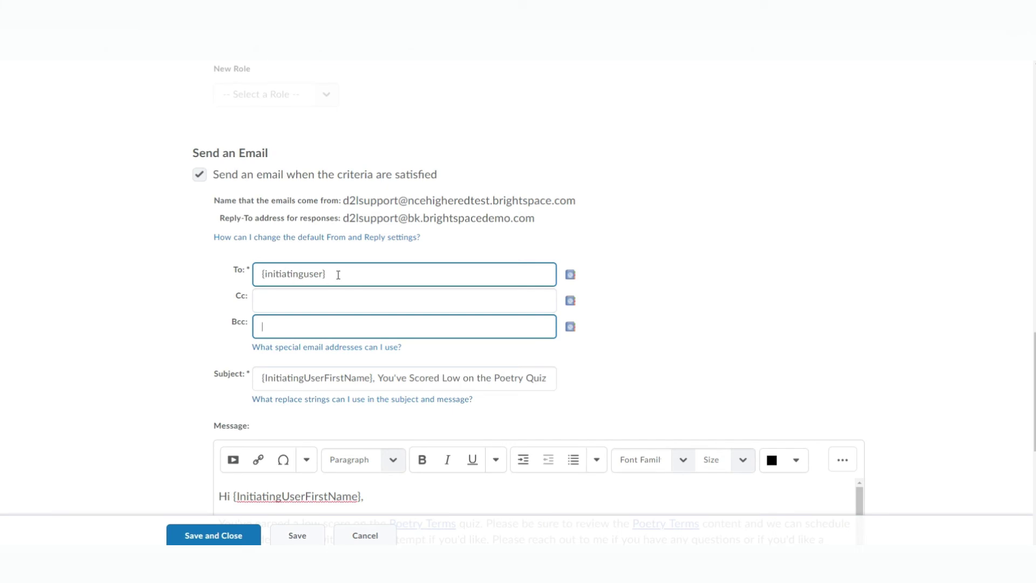
{"action": "scroll", "coordinate": [339, 276], "scroll_direction": "up", "scroll_amount": 12}
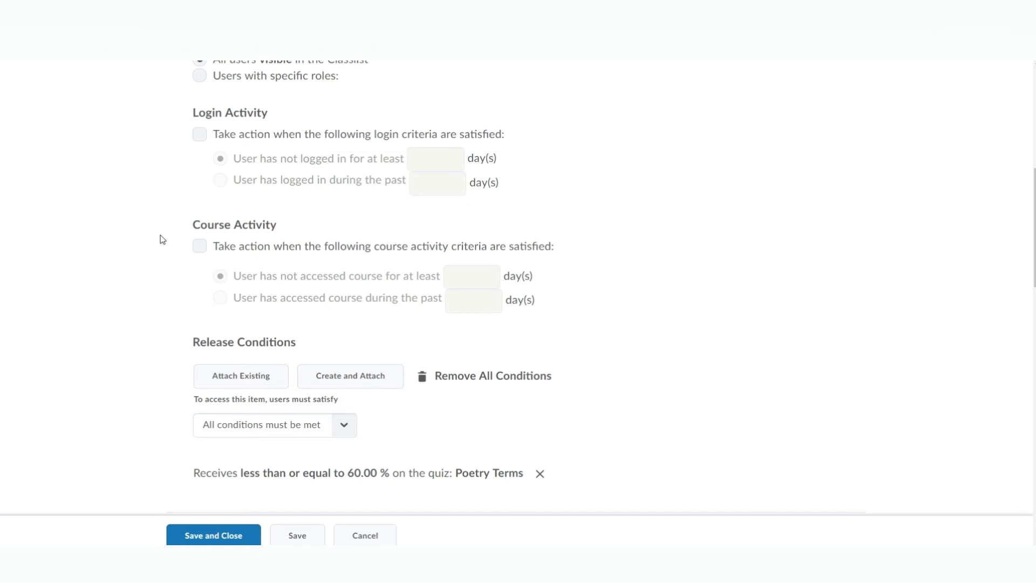
{"action": "scroll", "coordinate": [513, 400], "scroll_direction": "up", "scroll_amount": 1}
{"action": "scroll", "coordinate": [514, 401], "scroll_direction": "down", "scroll_amount": 10}
{"action": "scroll", "coordinate": [514, 400], "scroll_direction": "down", "scroll_amount": 7}
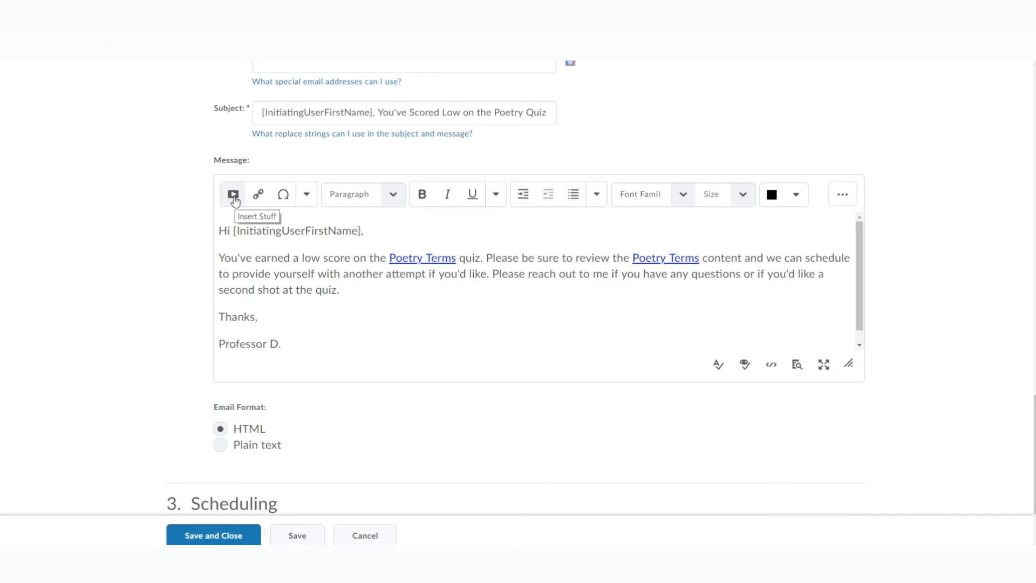
{"action": "left_click", "coordinate": [364, 538]}
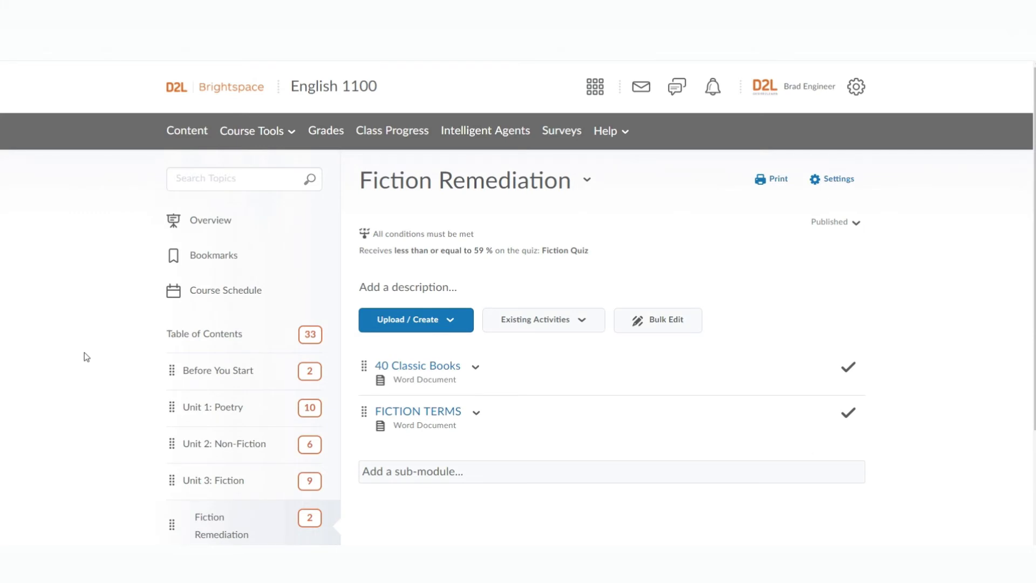
Open the "In Class: Poetry Slam" assignment from the To Do sub-module of Unit 1: Poetry
{"action": "scroll", "coordinate": [85, 355], "scroll_direction": "down", "scroll_amount": 2}
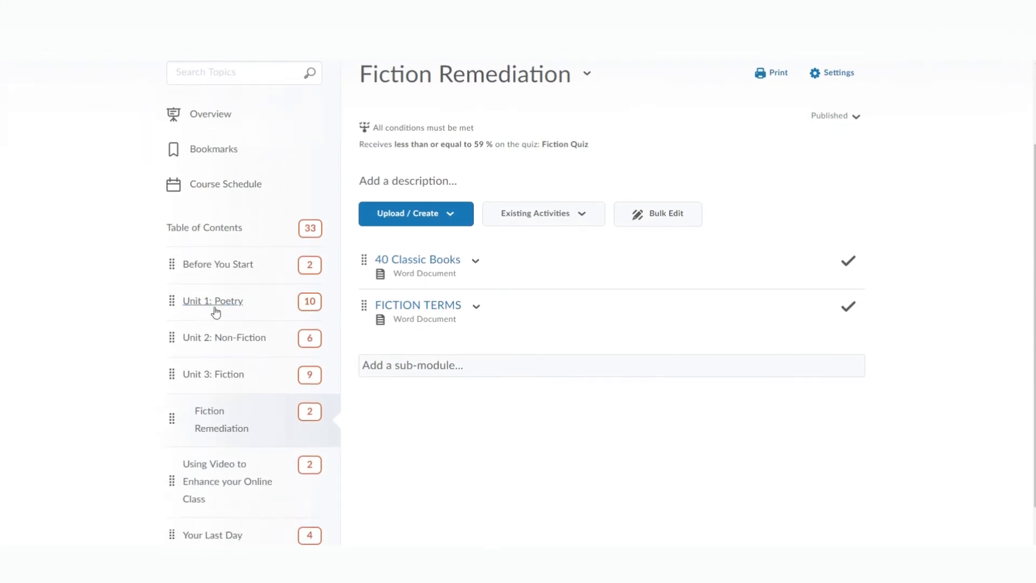
{"action": "left_click", "coordinate": [222, 304]}
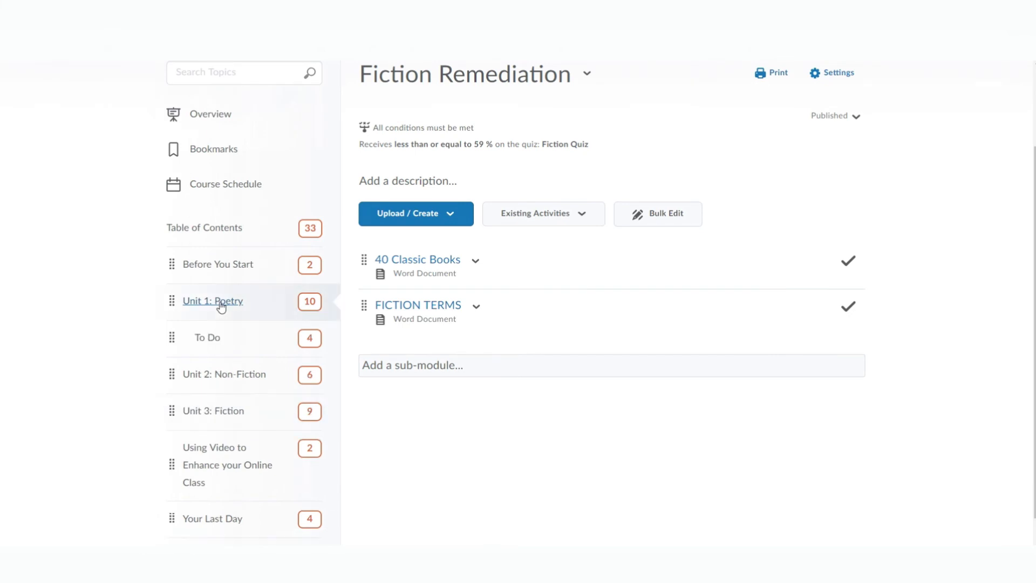
{"action": "scroll", "coordinate": [394, 385], "scroll_direction": "down", "scroll_amount": 1}
{"action": "scroll", "coordinate": [394, 385], "scroll_direction": "down", "scroll_amount": 8}
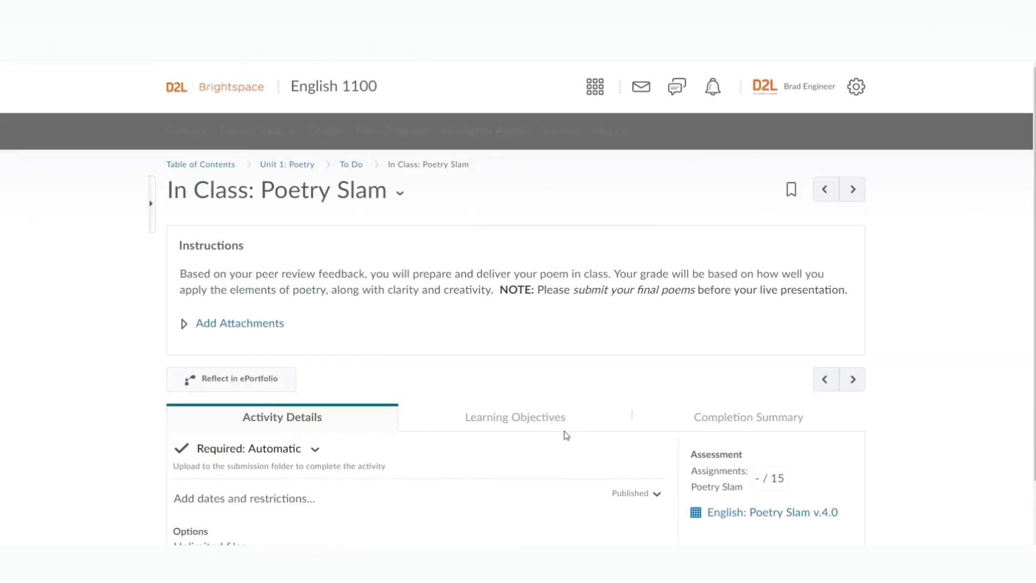
Open the first listed student's Poetry Slam submission from the completion summary and display the attached poem document
{"action": "left_click", "coordinate": [732, 419]}
{"action": "scroll", "coordinate": [732, 420], "scroll_direction": "down", "scroll_amount": 1}
{"action": "scroll", "coordinate": [733, 421], "scroll_direction": "down", "scroll_amount": 5}
{"action": "scroll", "coordinate": [733, 420], "scroll_direction": "down", "scroll_amount": 1}
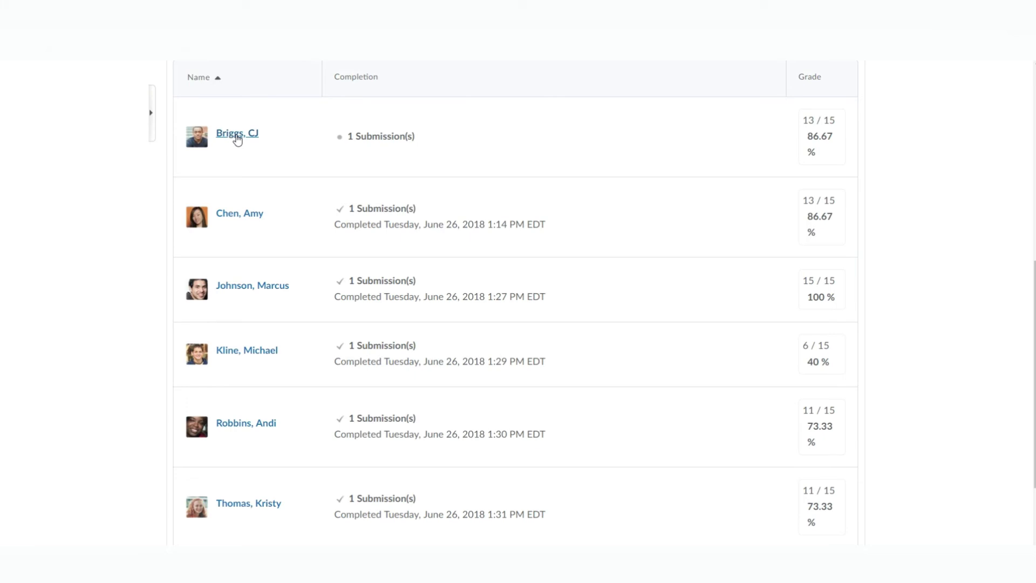
{"action": "left_click", "coordinate": [238, 135]}
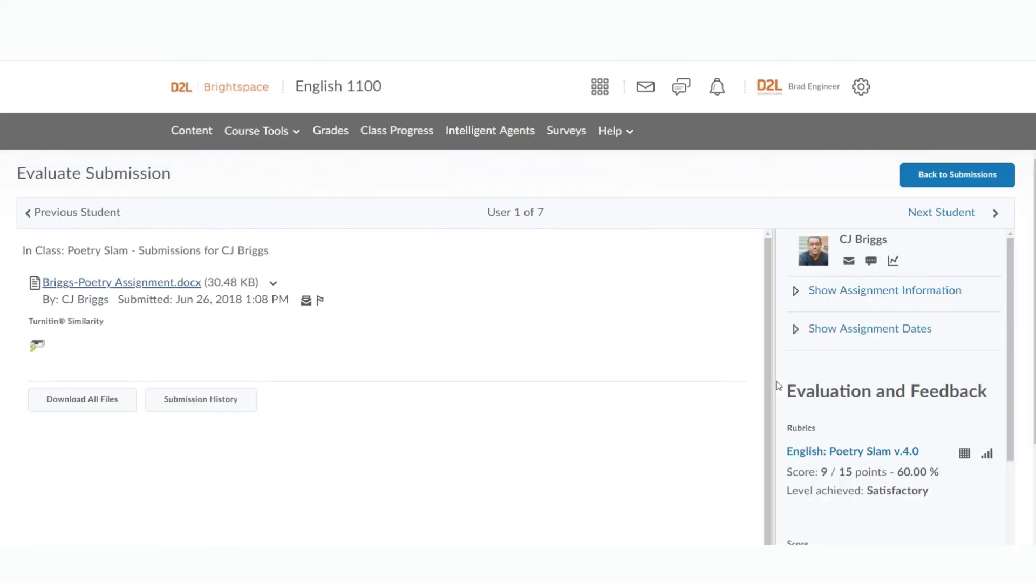
{"action": "left_click", "coordinate": [134, 287]}
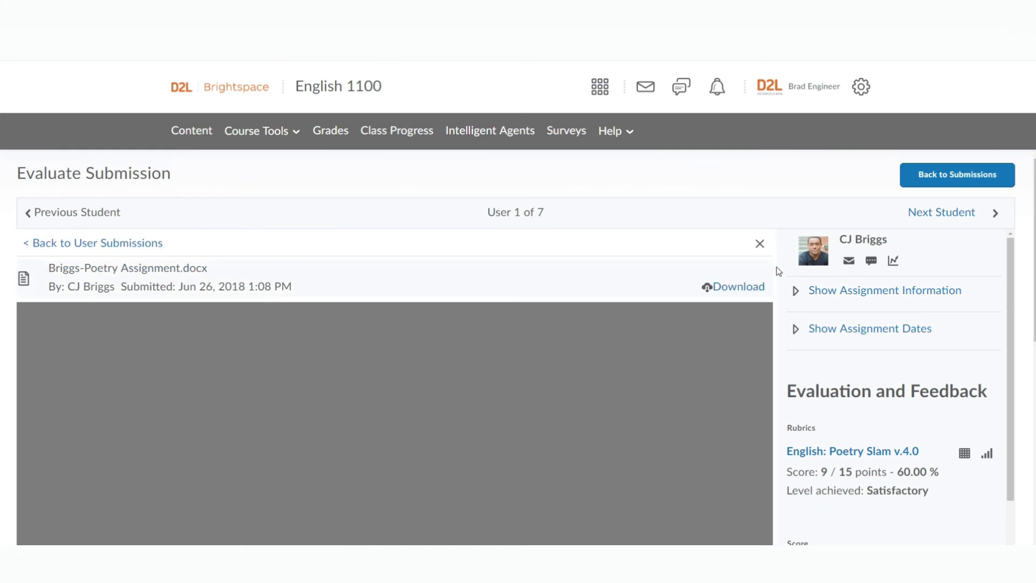
Review the submission's rubric score, overall grade and written feedback alongside the poem
{"action": "scroll", "coordinate": [777, 267], "scroll_direction": "down", "scroll_amount": 3}
{"action": "left_click_drag", "start_coordinate": [1009, 267], "coordinate": [1013, 397]}
{"action": "left_click", "coordinate": [819, 202]}
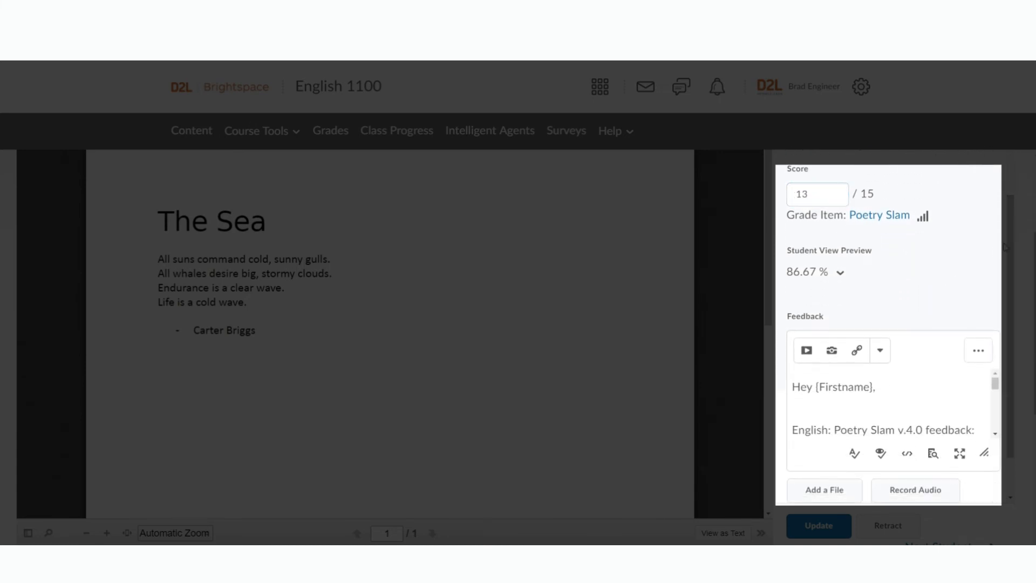
{"action": "left_click_drag", "start_coordinate": [1011, 243], "coordinate": [1014, 265]}
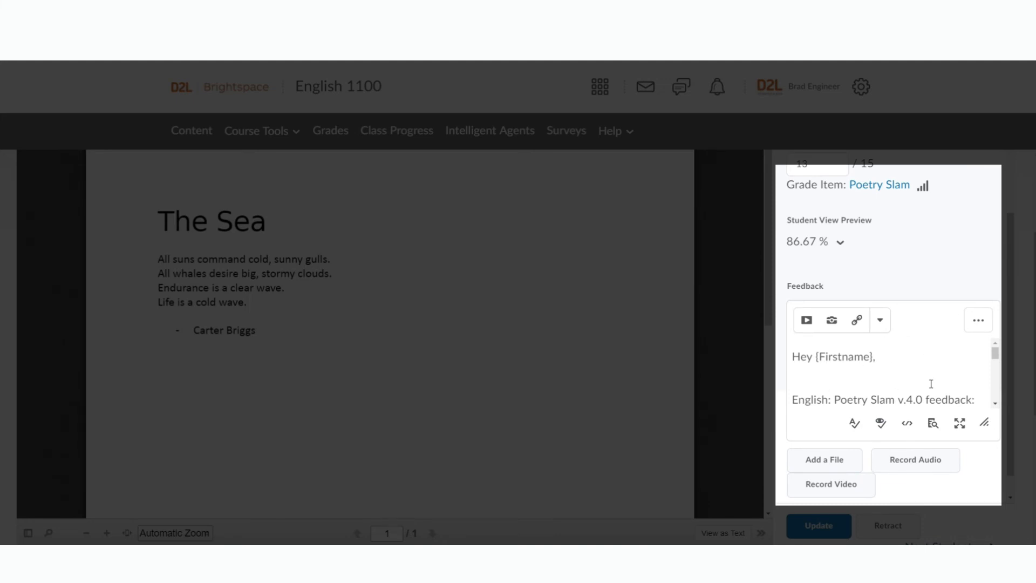
{"action": "left_click", "coordinate": [996, 355]}
{"action": "left_click_drag", "start_coordinate": [995, 357], "coordinate": [995, 354]}
{"action": "scroll", "coordinate": [942, 351], "scroll_direction": "up", "scroll_amount": 3}
Open the English: Poetry Slam v.4.0 rubric in an enlarged window and rate Use of Poetry Elements as Proficient
{"action": "left_click", "coordinate": [965, 212]}
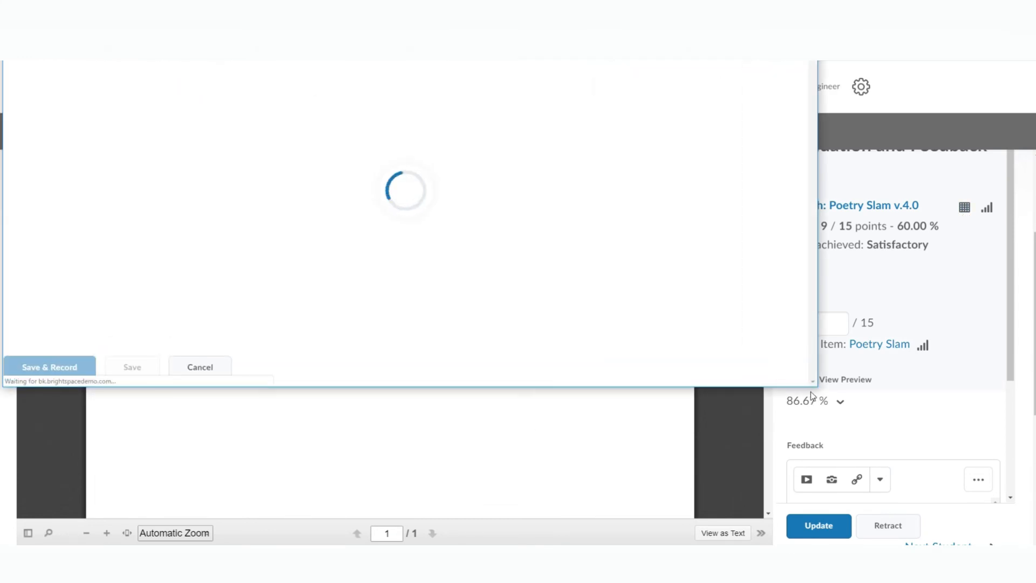
{"action": "left_click_drag", "start_coordinate": [815, 392], "coordinate": [1028, 326]}
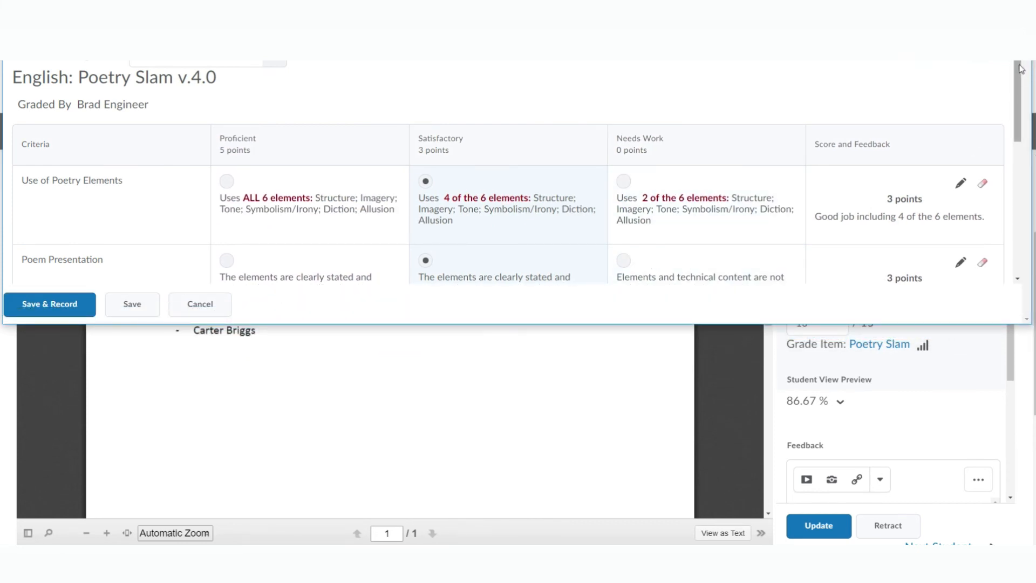
{"action": "scroll", "coordinate": [1019, 65], "scroll_direction": "down", "scroll_amount": 1}
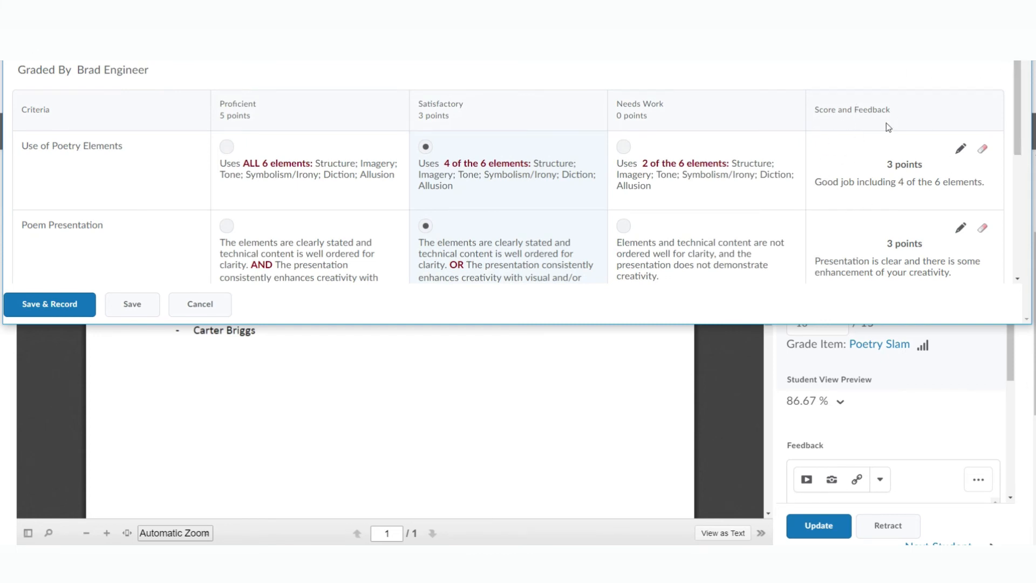
{"action": "scroll", "coordinate": [1018, 80], "scroll_direction": "down", "scroll_amount": 1}
{"action": "left_click", "coordinate": [226, 111]}
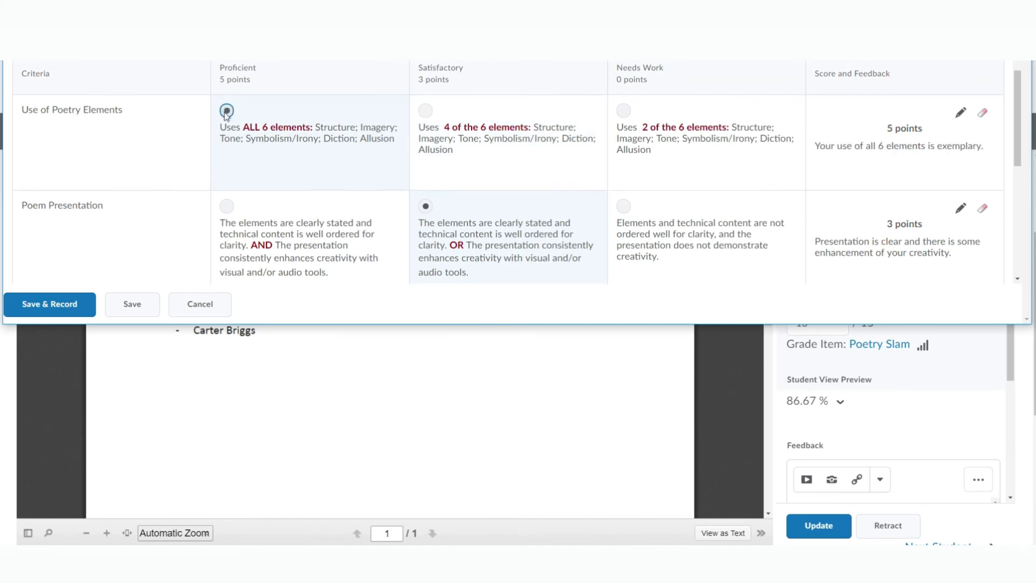
Try the Needs Work level for Poem Presentation and set the criterion back to Satisfactory
{"action": "left_click", "coordinate": [623, 206]}
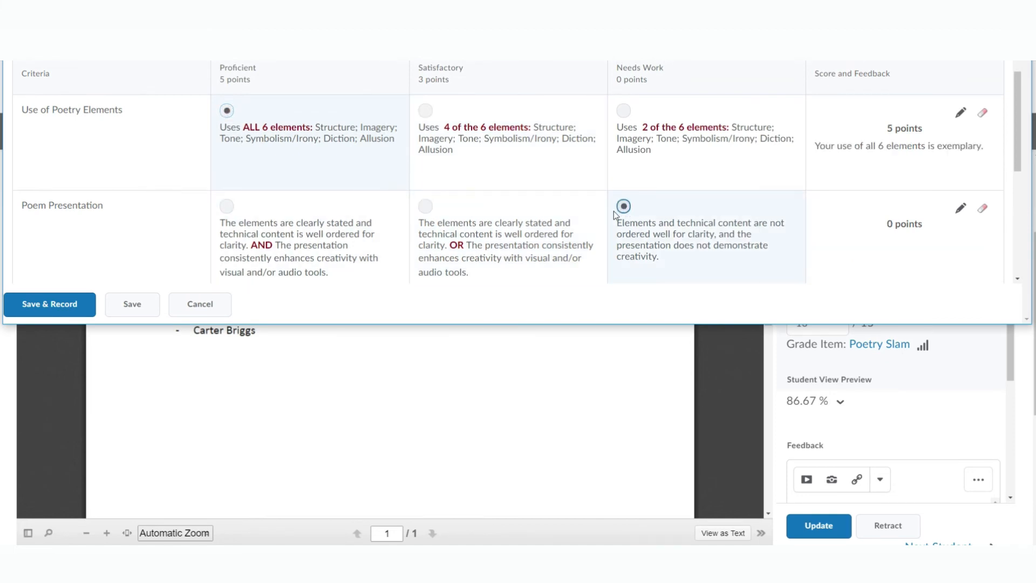
{"action": "left_click", "coordinate": [426, 207]}
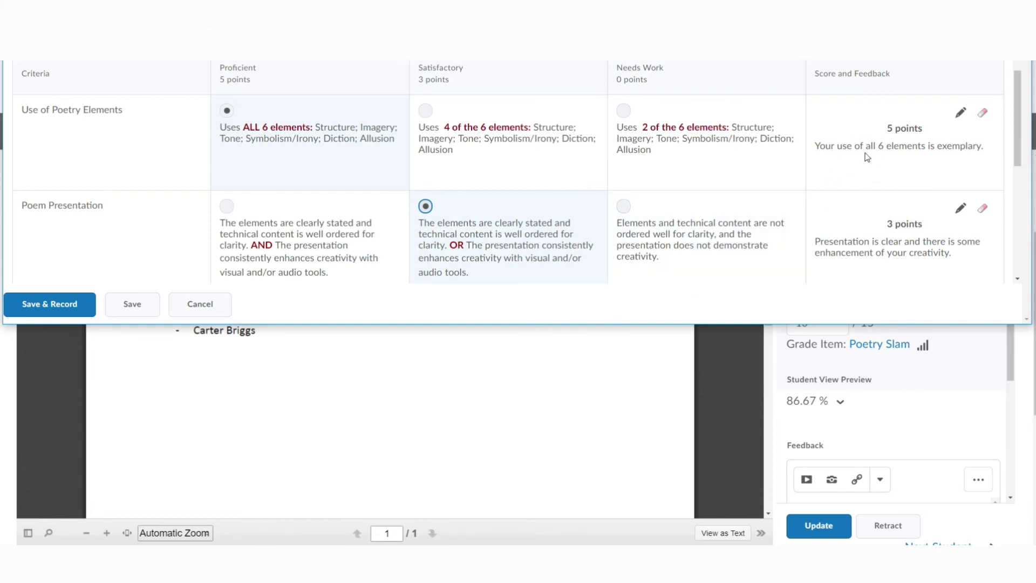
{"action": "left_click", "coordinate": [624, 207]}
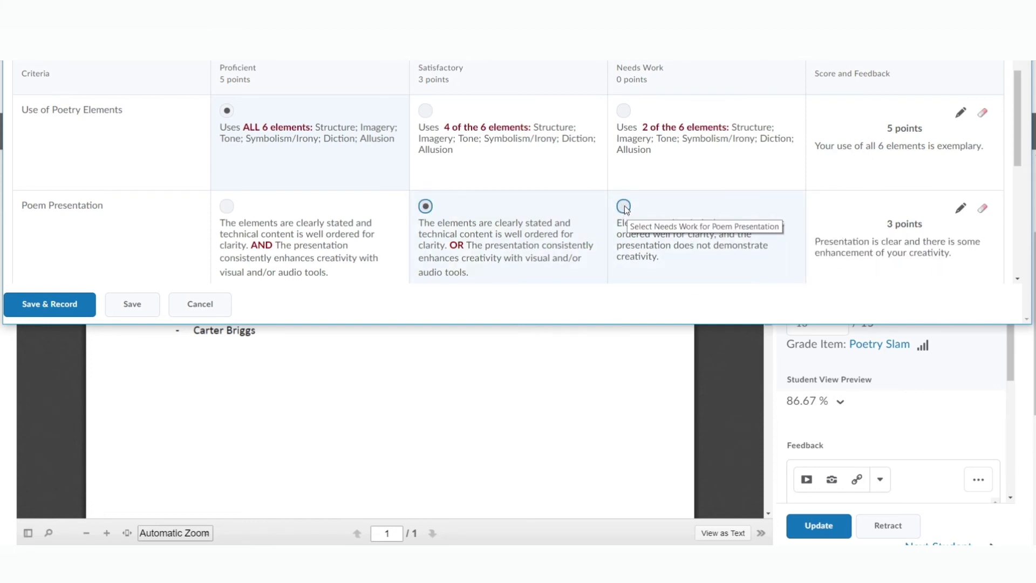
{"action": "left_click", "coordinate": [624, 207]}
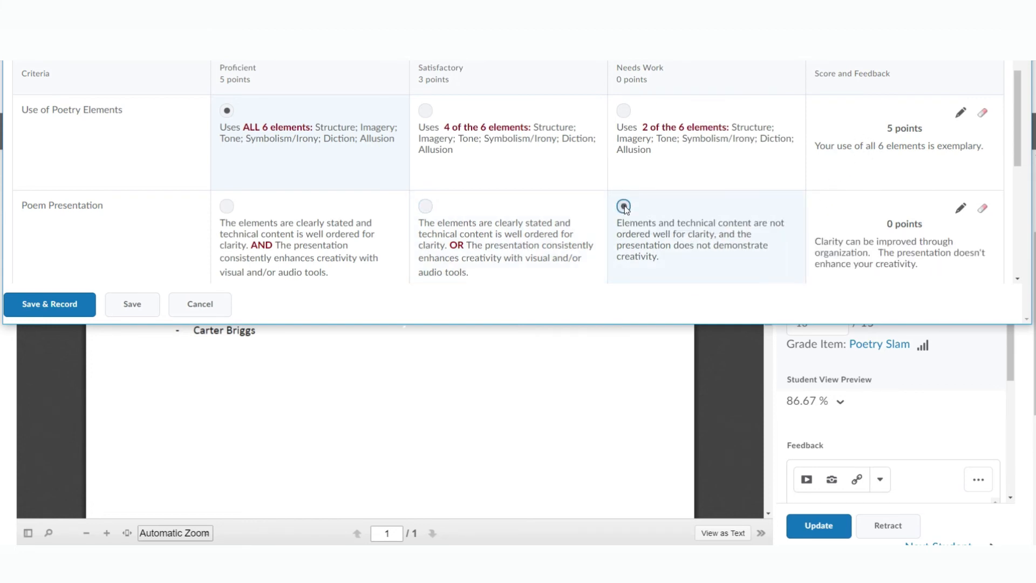
{"action": "left_click", "coordinate": [425, 206]}
Save and record the rubric evaluation, then check the score and feedback transferred to the submission
{"action": "scroll", "coordinate": [426, 208], "scroll_direction": "down", "scroll_amount": 2}
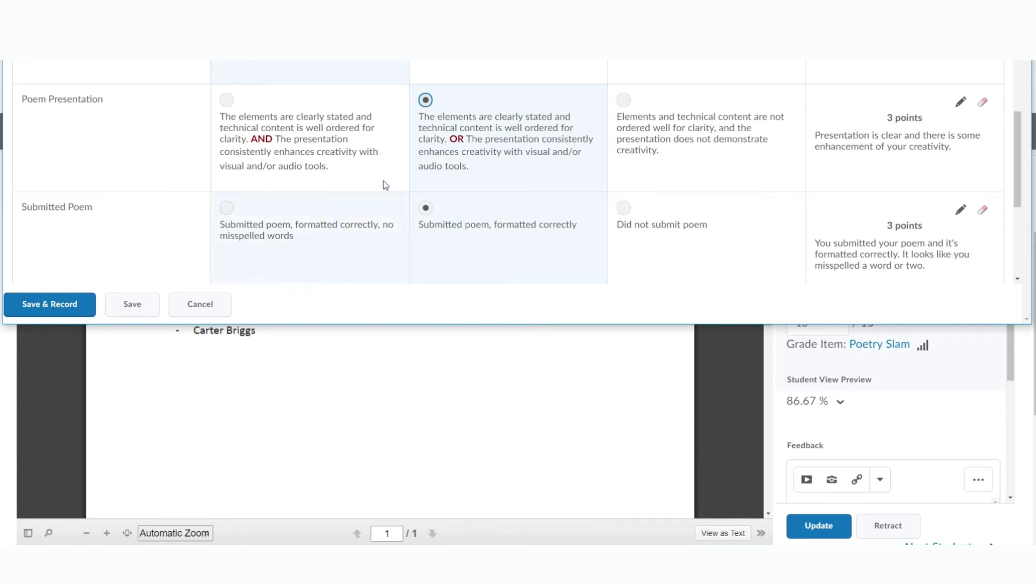
{"action": "left_click", "coordinate": [78, 304]}
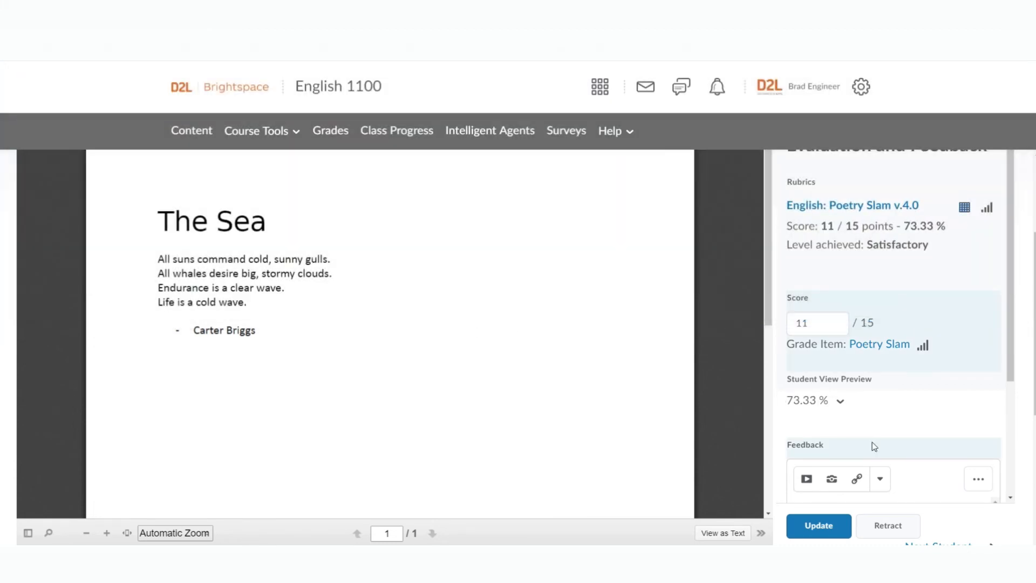
{"action": "scroll", "coordinate": [900, 438], "scroll_direction": "down", "scroll_amount": 3}
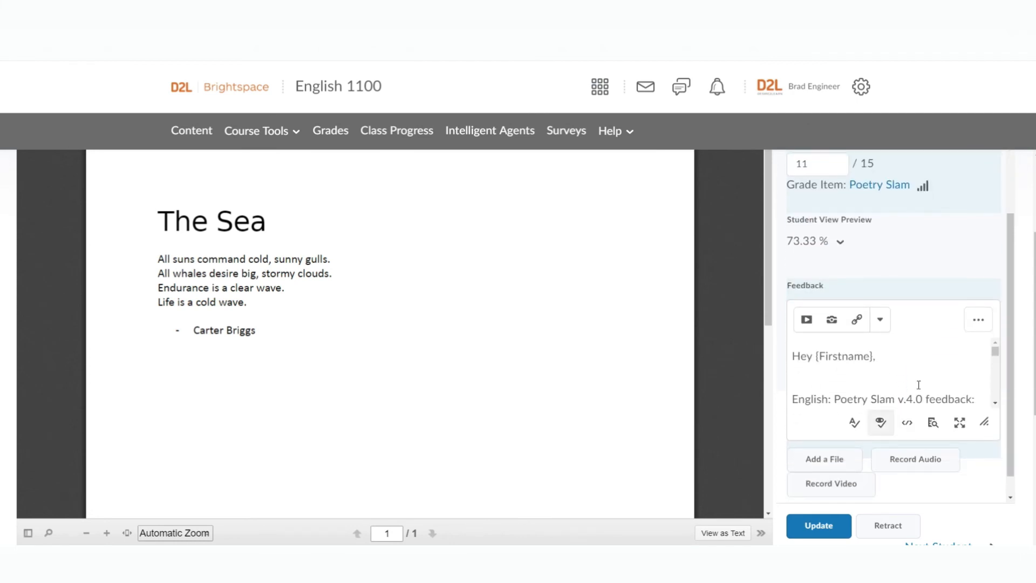
{"action": "mouse_move", "coordinate": [999, 360]}
{"action": "left_mouse_down"}
{"action": "mouse_move", "coordinate": [999, 378]}
{"action": "mouse_move", "coordinate": [1001, 355]}
{"action": "left_mouse_up"}
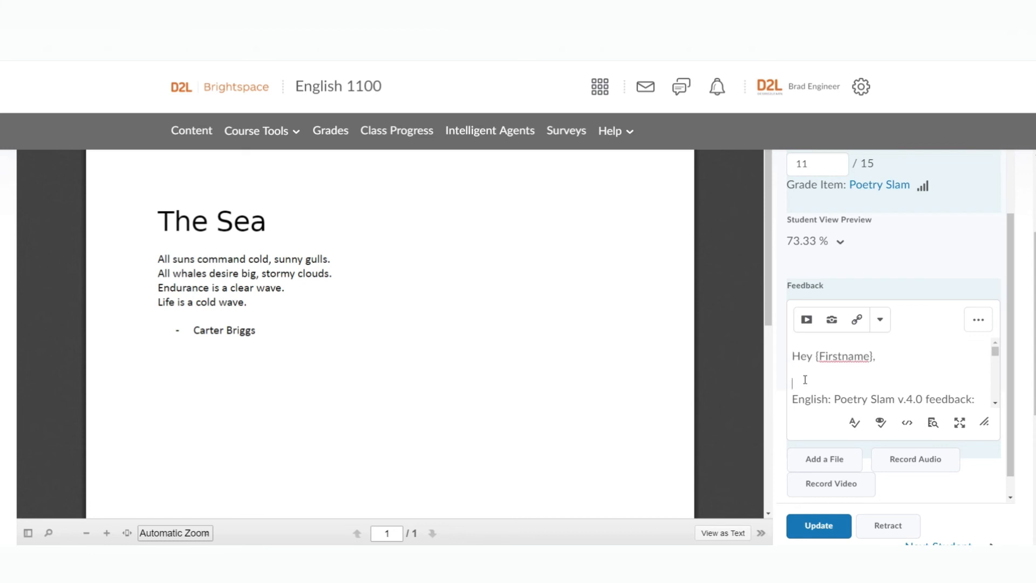
Open the webcam Video Note recorder for the feedback message and cancel the insertion
{"action": "left_click", "coordinate": [807, 320]}
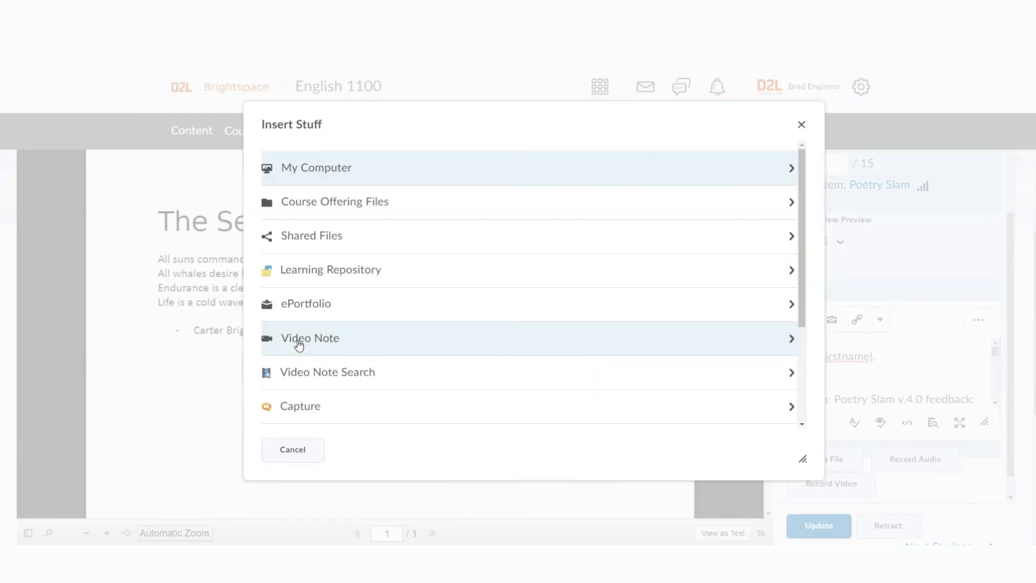
{"action": "left_click", "coordinate": [301, 338]}
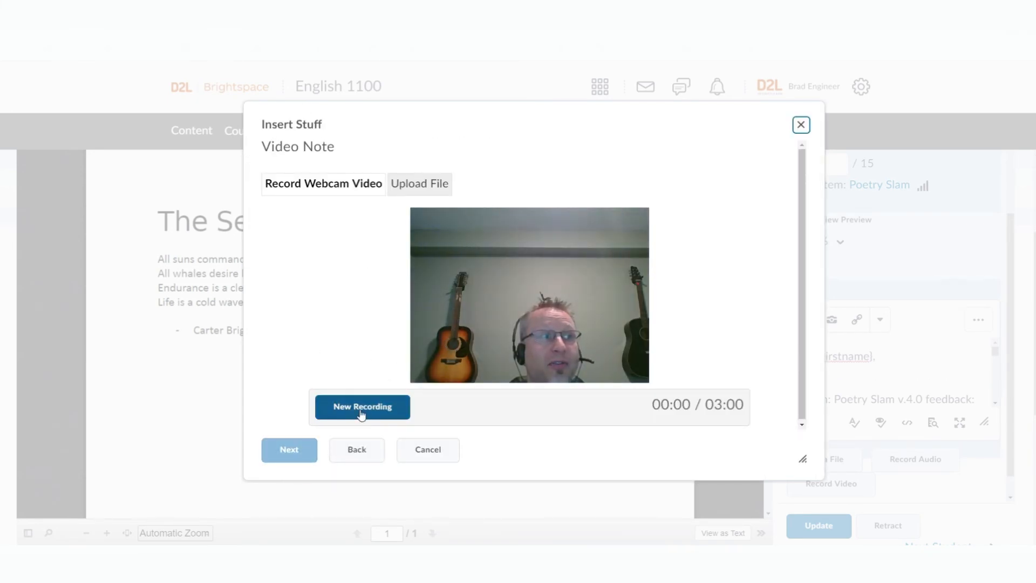
{"action": "left_click", "coordinate": [429, 450]}
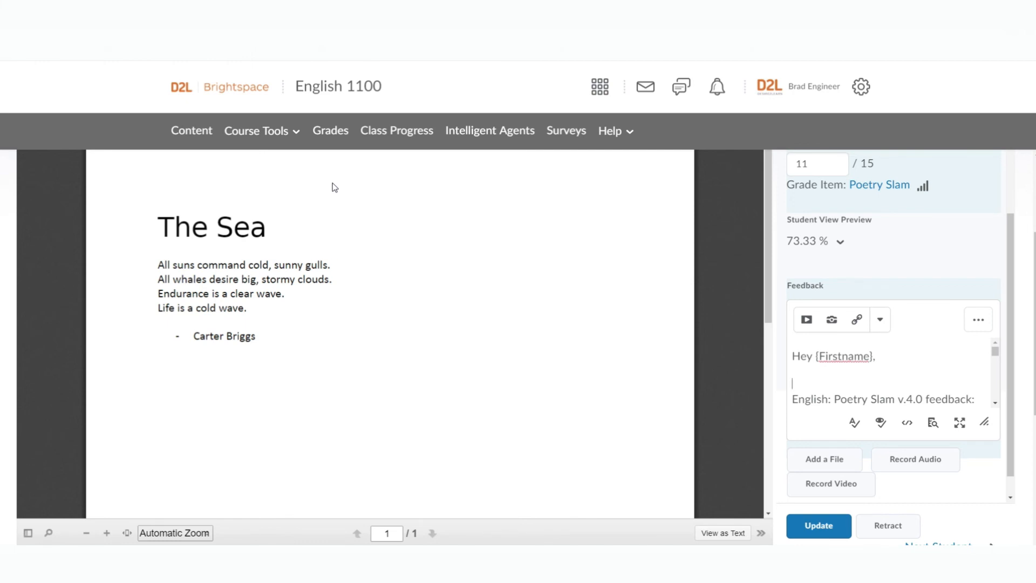
Open Class Progress and compare the students' content, objectives, quizzing and grades indicators, including the F-grade student's remediation needs
{"action": "left_click", "coordinate": [402, 133]}
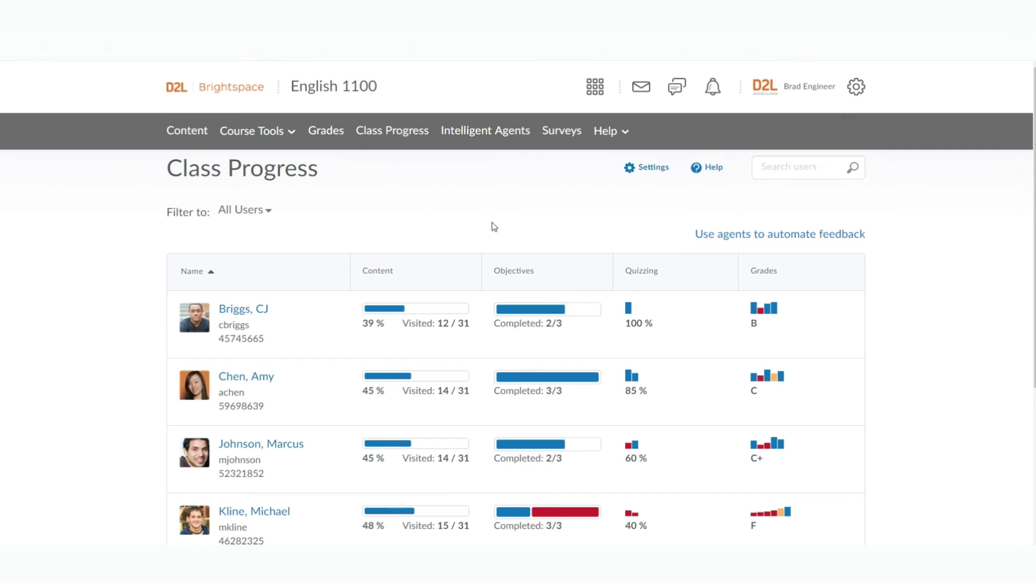
{"action": "scroll", "coordinate": [488, 227], "scroll_direction": "down", "scroll_amount": 1}
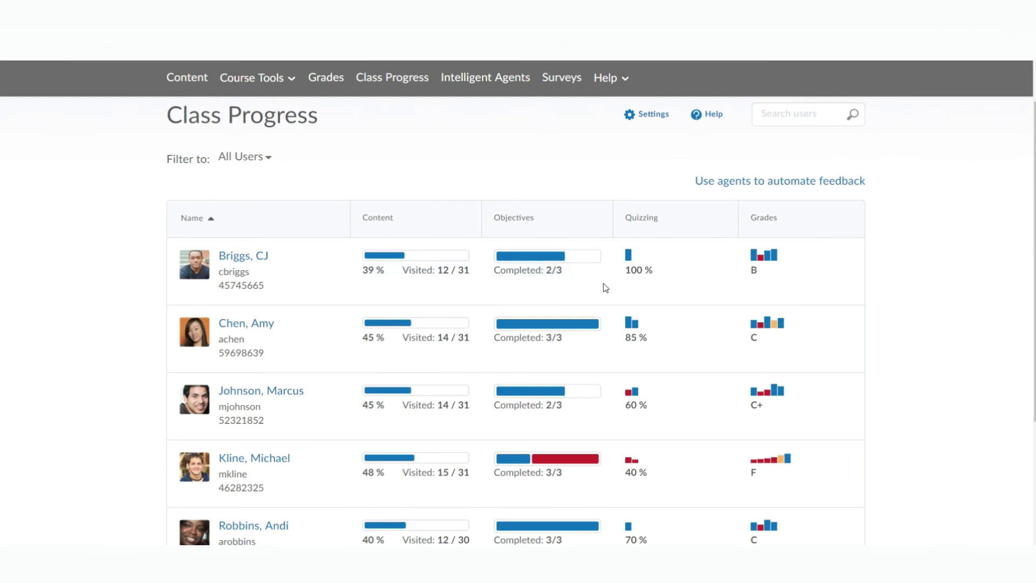
{"action": "scroll", "coordinate": [610, 287], "scroll_direction": "down", "scroll_amount": 1}
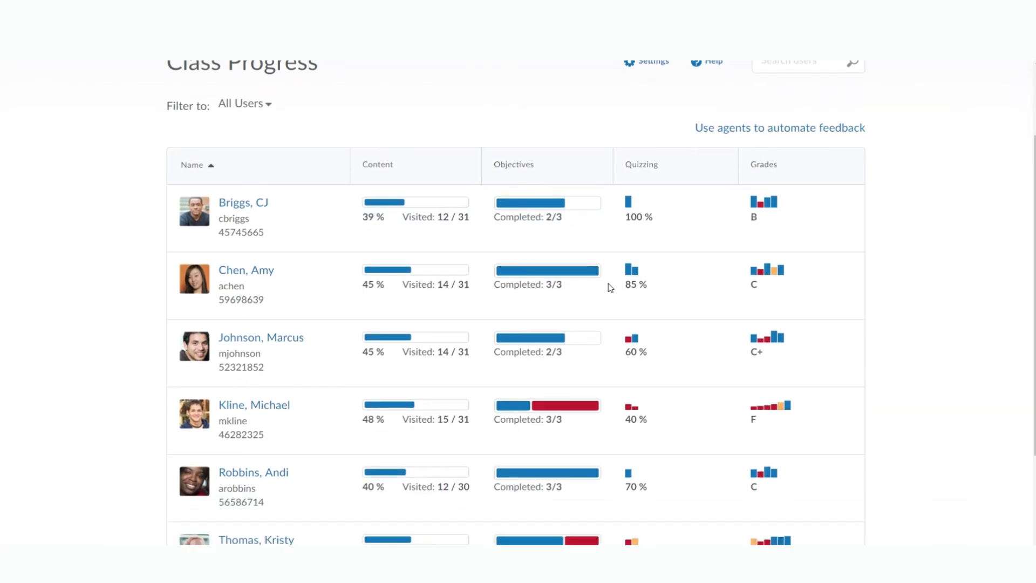
{"action": "scroll", "coordinate": [609, 288], "scroll_direction": "down", "scroll_amount": 2}
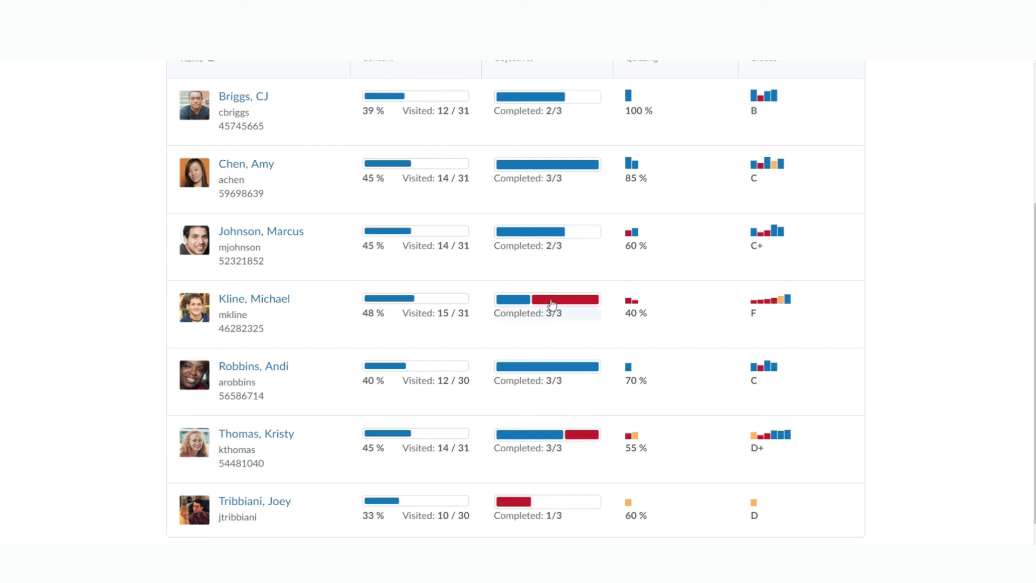
{"action": "mouse_move", "coordinate": [759, 307]}
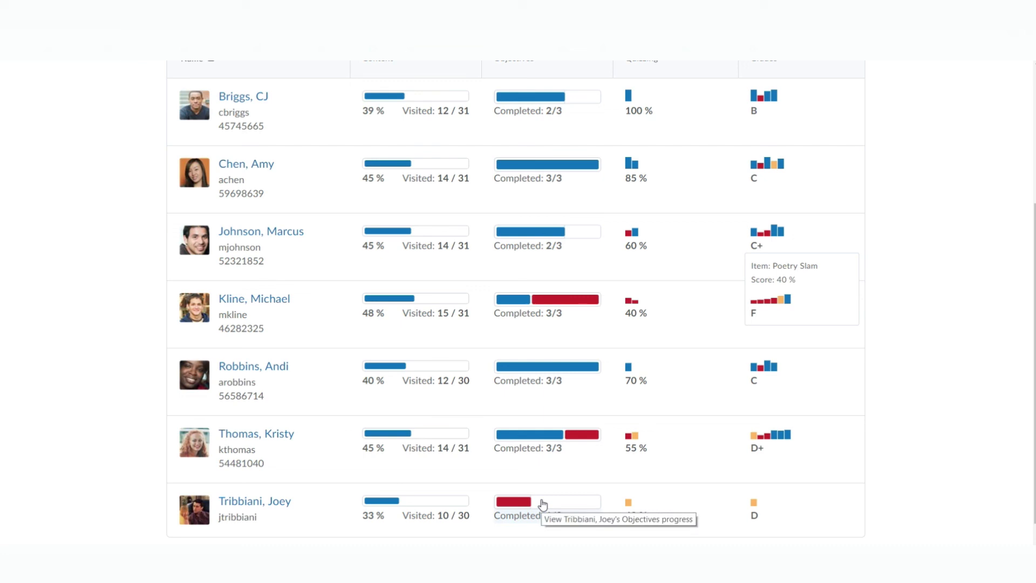
{"action": "mouse_move", "coordinate": [541, 304]}
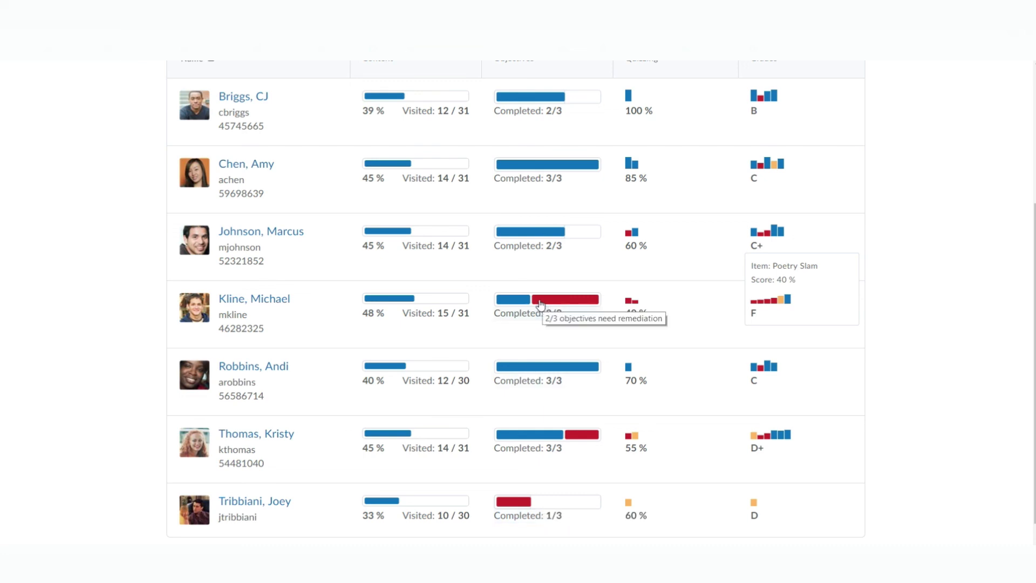
{"action": "scroll", "coordinate": [543, 321], "scroll_direction": "up", "scroll_amount": 1}
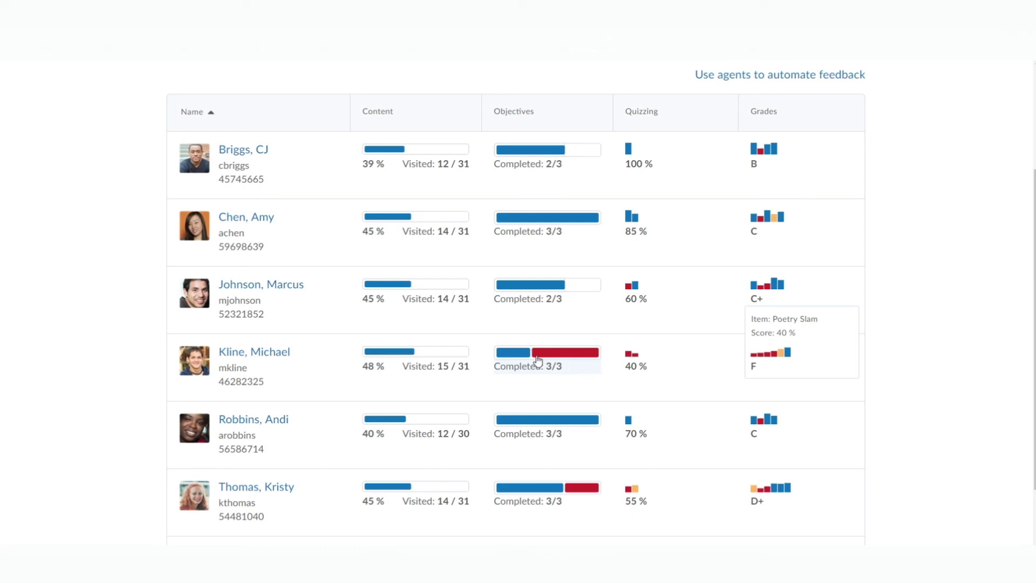
Open the F-grade student's objectives progress, show those needing remediation, and expand the activities under Poetry Terminology
{"action": "left_click", "coordinate": [538, 360]}
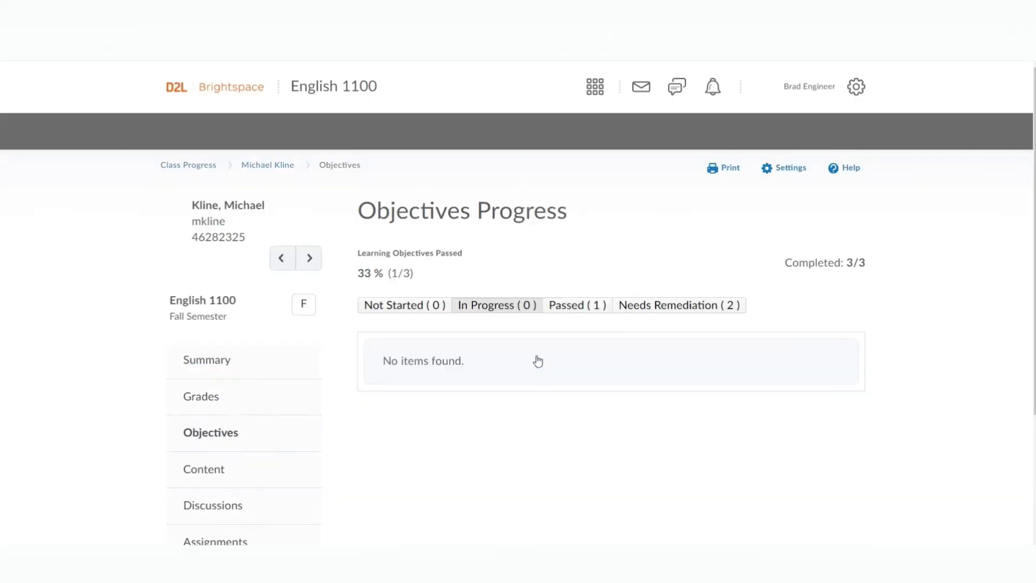
{"action": "left_click", "coordinate": [666, 306]}
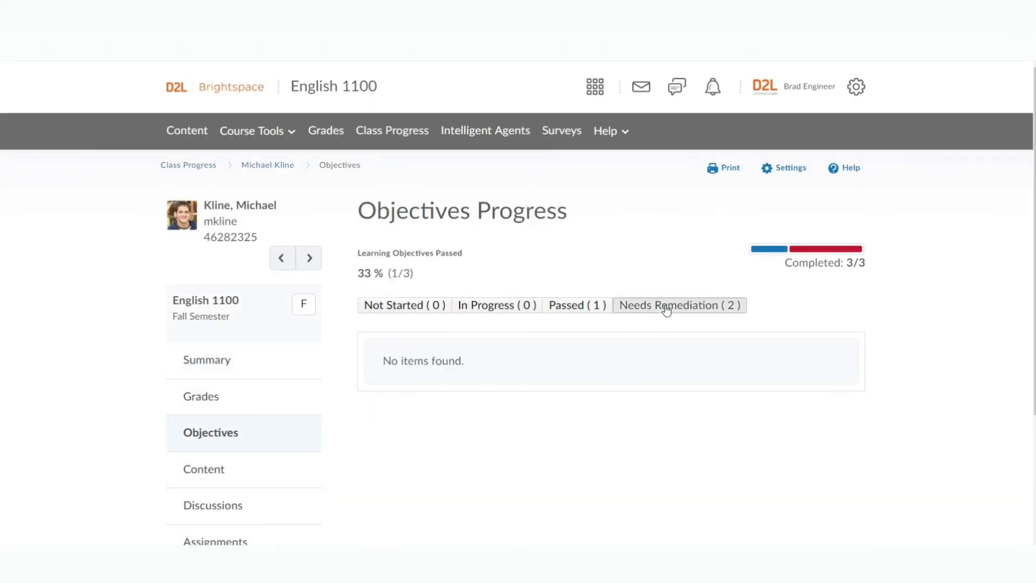
{"action": "scroll", "coordinate": [625, 345], "scroll_direction": "down", "scroll_amount": 1}
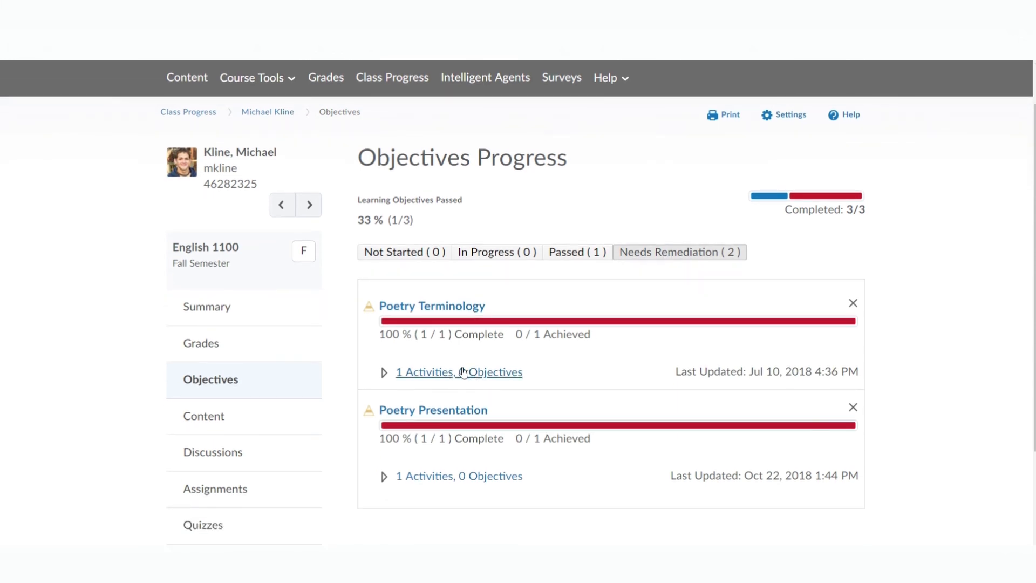
{"action": "left_click", "coordinate": [440, 373]}
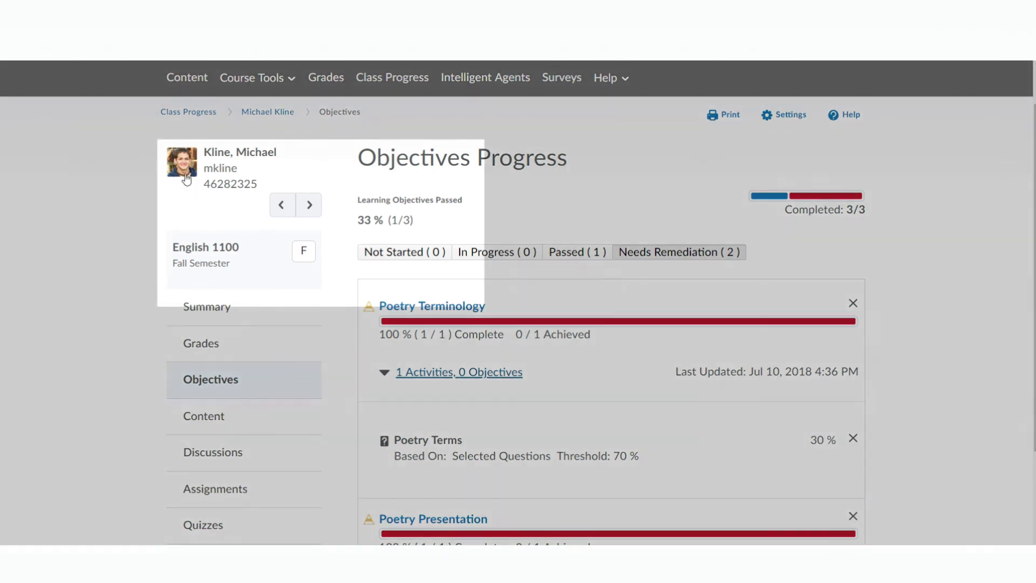
{"action": "left_click", "coordinate": [183, 170]}
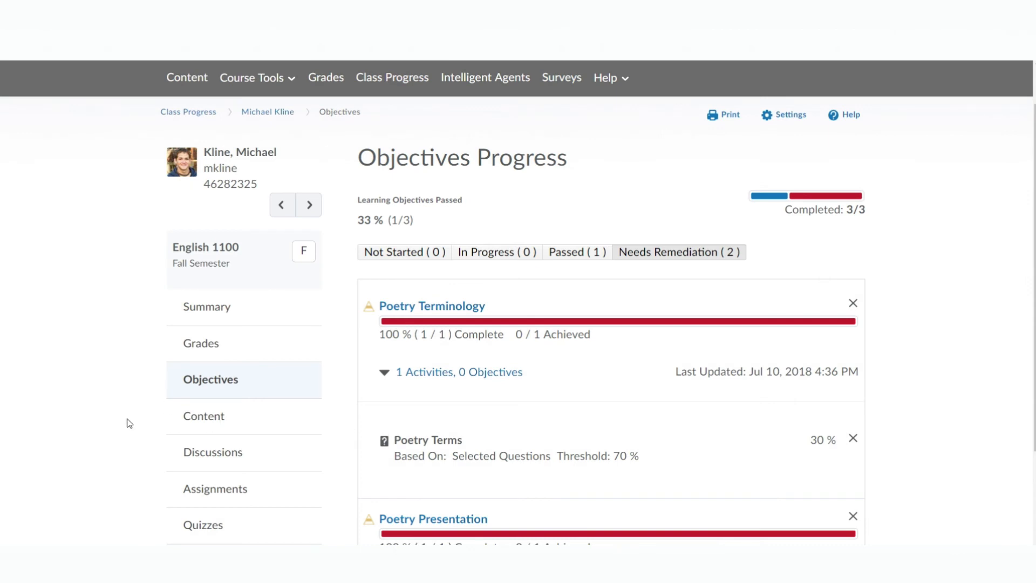
Examine the student's content progress, including visits and time spent, and expand the topic details of Before You Start
{"action": "left_click", "coordinate": [204, 417]}
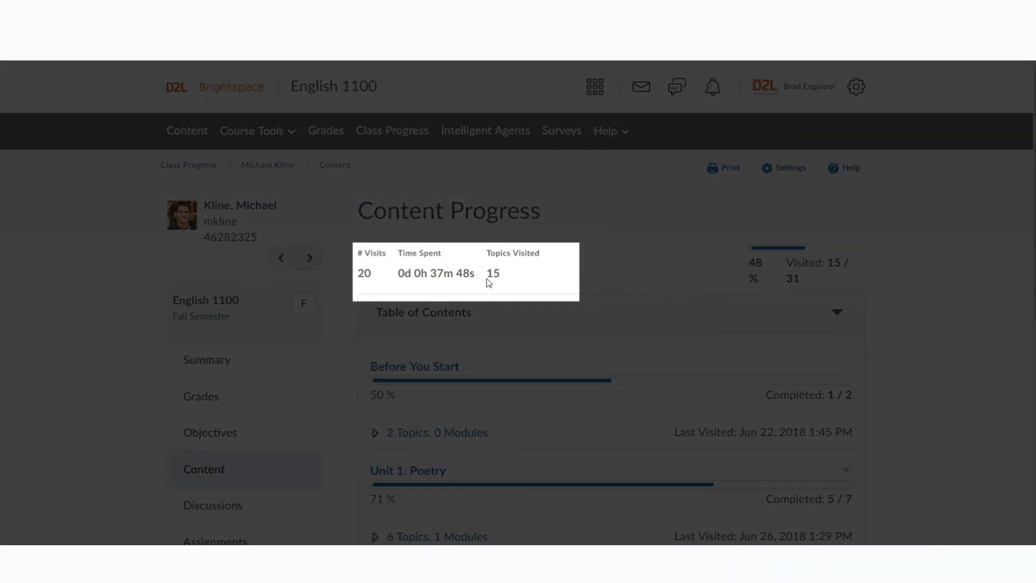
{"action": "scroll", "coordinate": [504, 280], "scroll_direction": "down", "scroll_amount": 1}
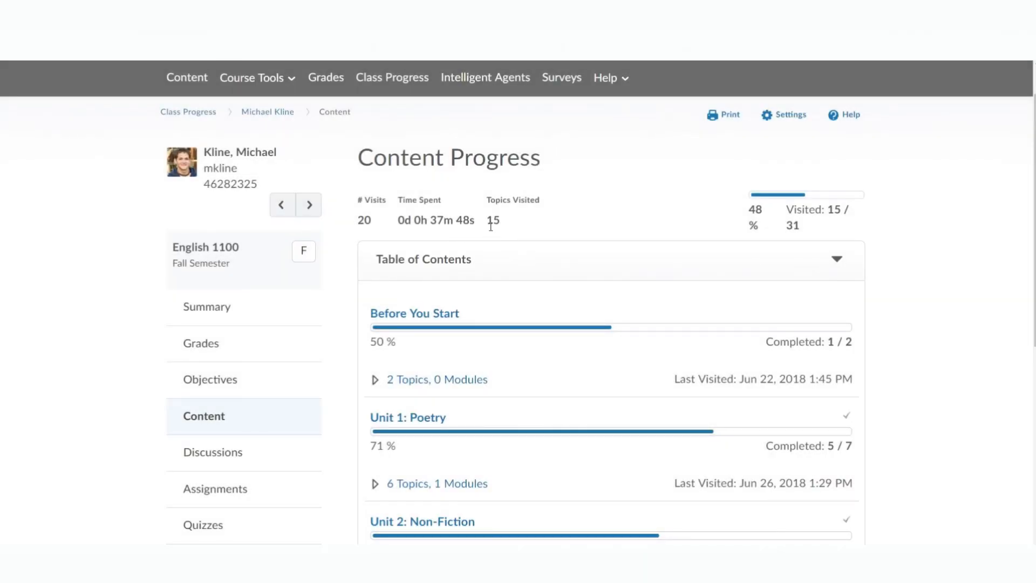
{"action": "left_click", "coordinate": [434, 380]}
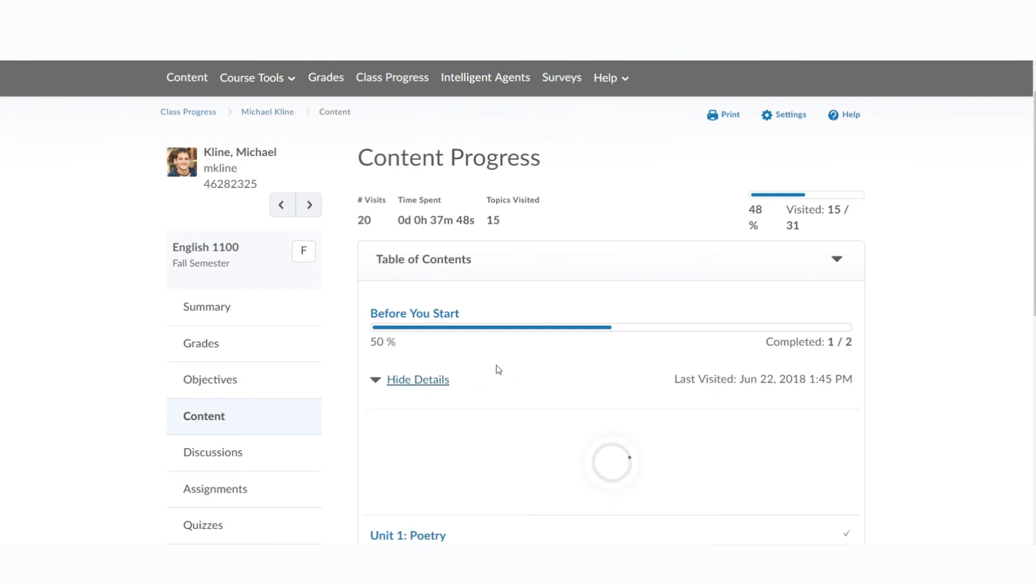
{"action": "scroll", "coordinate": [513, 365], "scroll_direction": "down", "scroll_amount": 2}
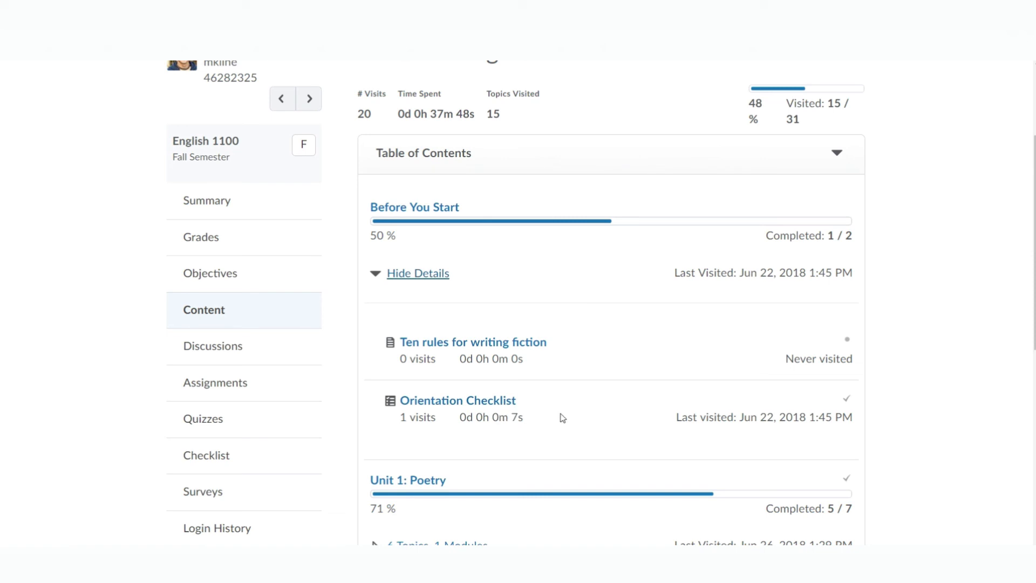
{"action": "scroll", "coordinate": [561, 418], "scroll_direction": "down", "scroll_amount": 2}
{"action": "scroll", "coordinate": [456, 292], "scroll_direction": "up", "scroll_amount": 5}
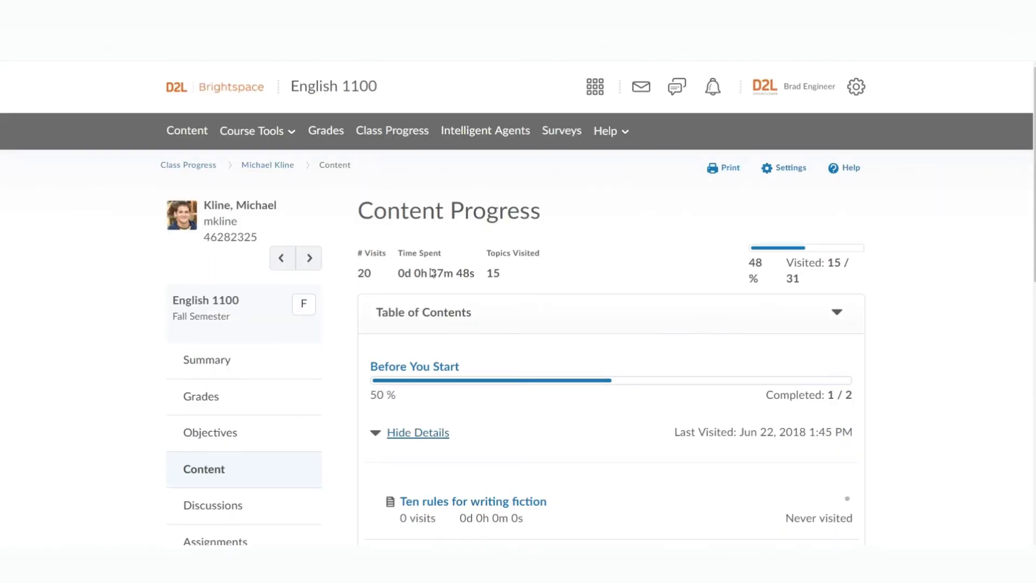